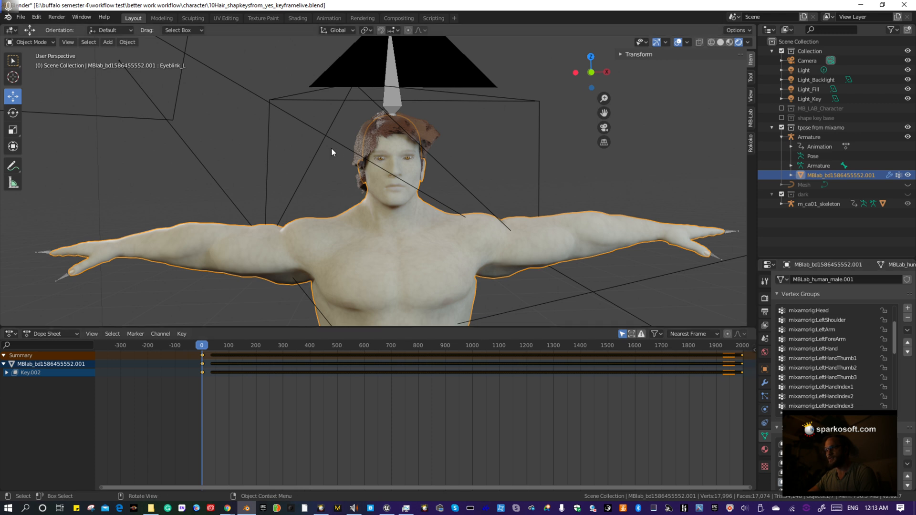
# Examine the body mesh's eye shape keys while scrubbing the facial animation in the Dope Sheet, then return to frame 0.
pyautogui.click(606, 153)
pyautogui.click(377, 243)
pyautogui.scroll(-6, 887, 374)
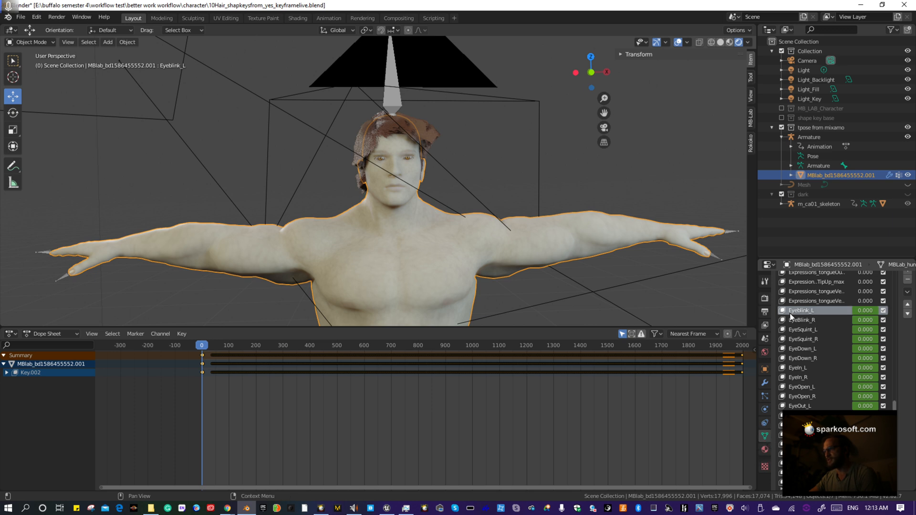
pyautogui.scroll(-3, 810, 313)
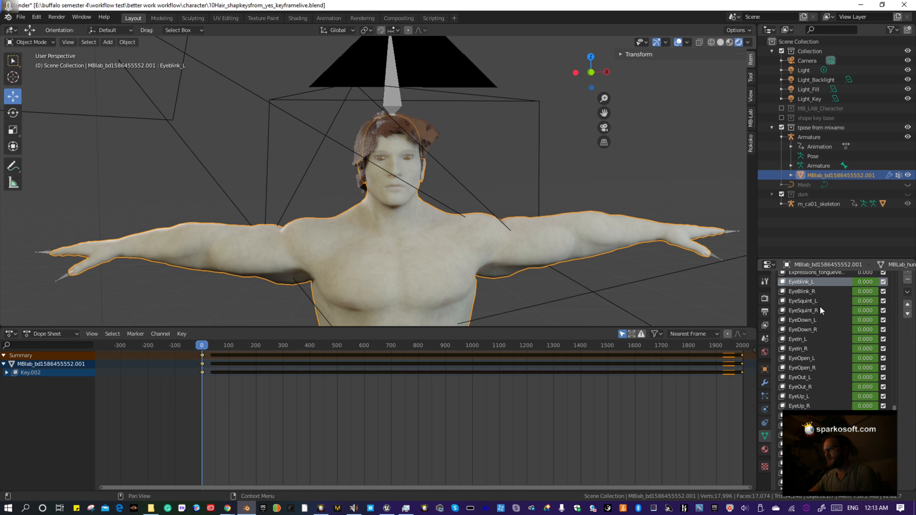
pyautogui.scroll(2, 820, 315)
pyautogui.moveTo(322, 346); pyautogui.dragTo(218, 350)
pyautogui.moveTo(359, 353); pyautogui.dragTo(241, 354)
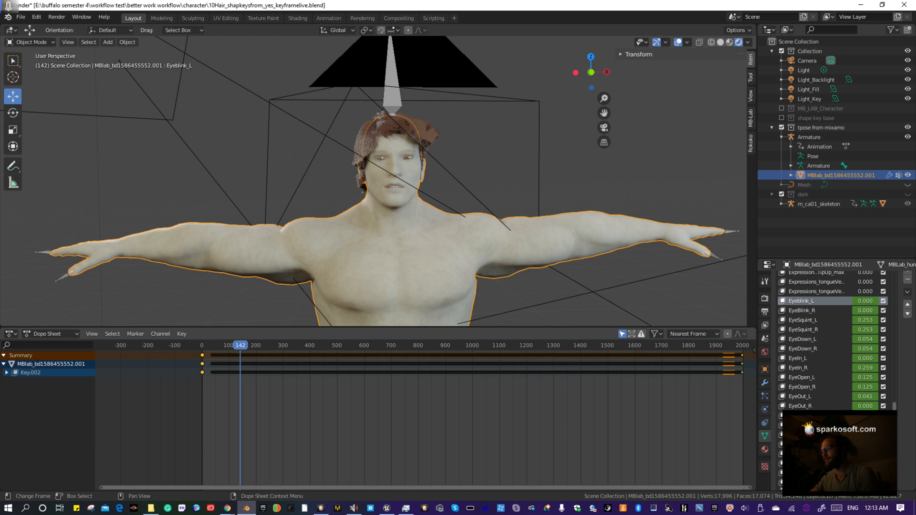
pyautogui.hotkey('shift', 'Left')
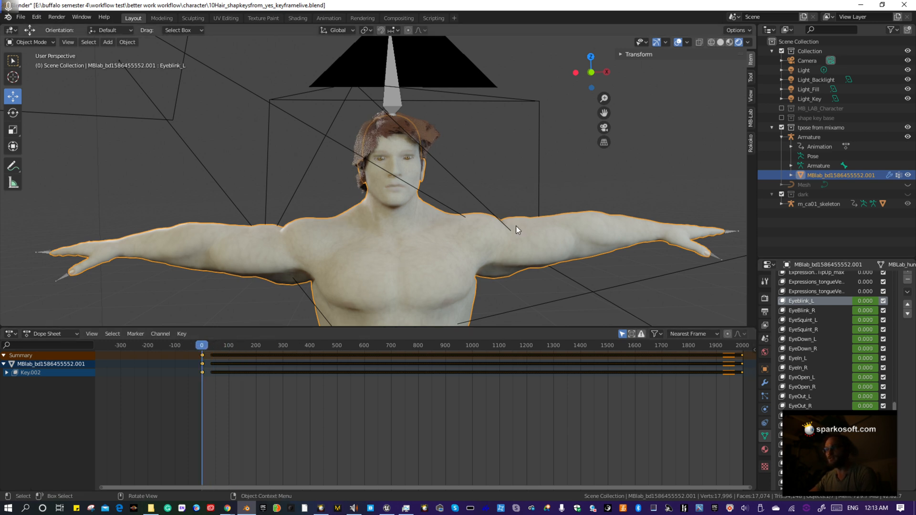
# Show the transform values and compare the rotation and scale of the body mesh with those of its armature.
pyautogui.click(510, 168)
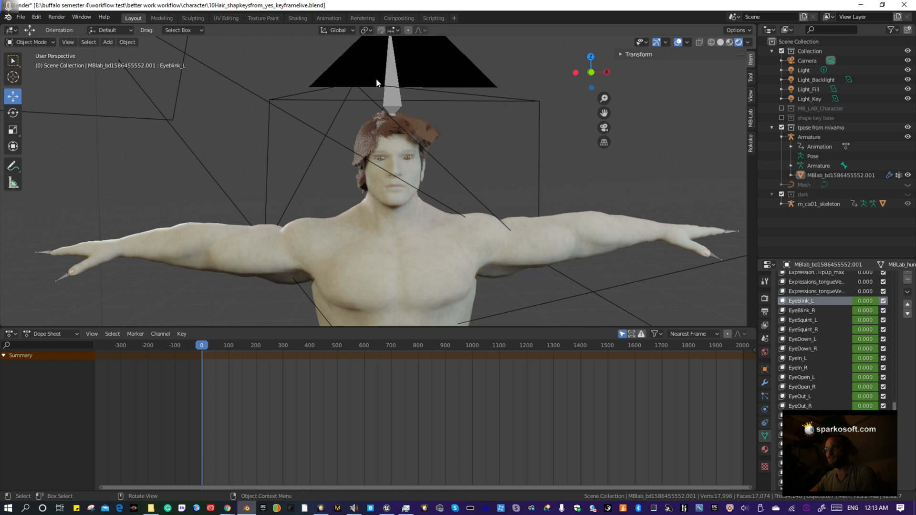
pyautogui.click(407, 219)
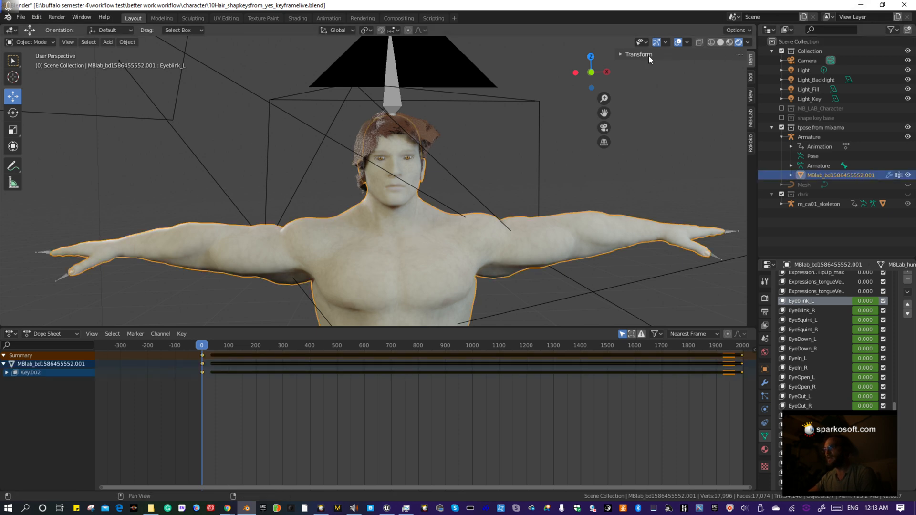
pyautogui.click(621, 55)
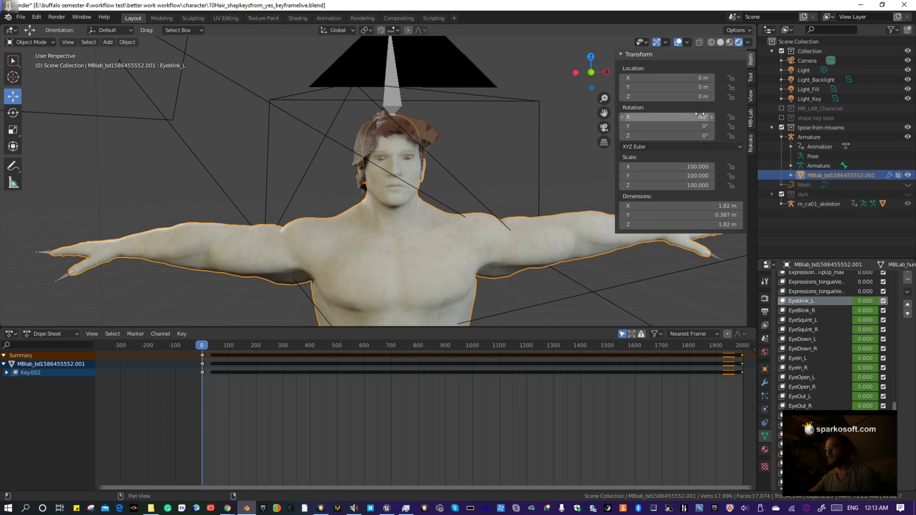
pyautogui.click(390, 95)
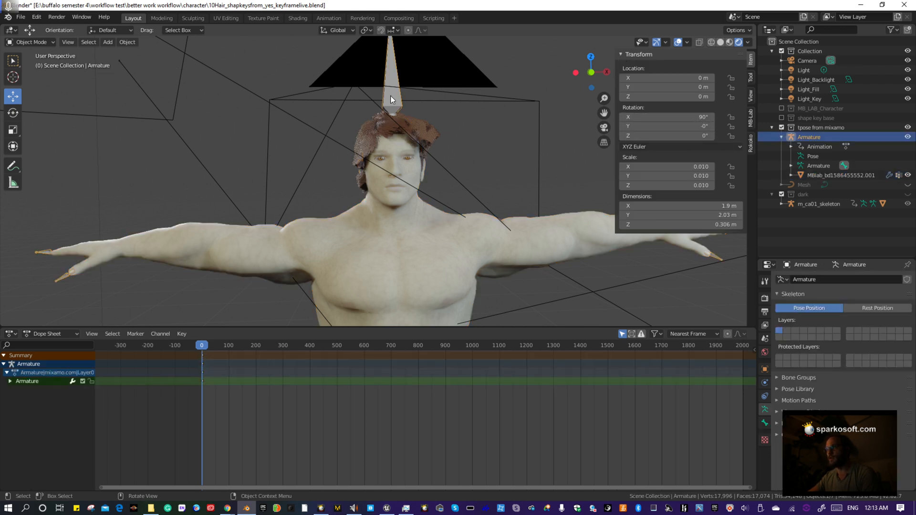
pyautogui.click(426, 228)
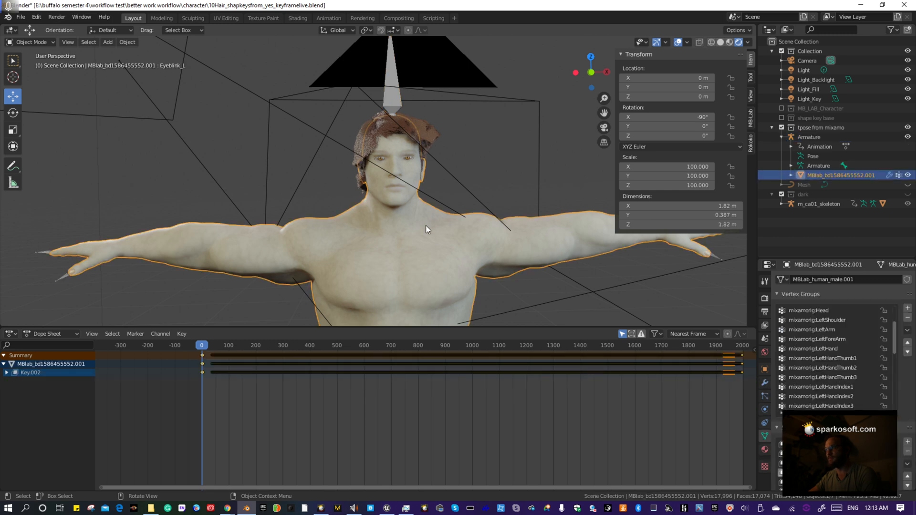
pyautogui.click(401, 94)
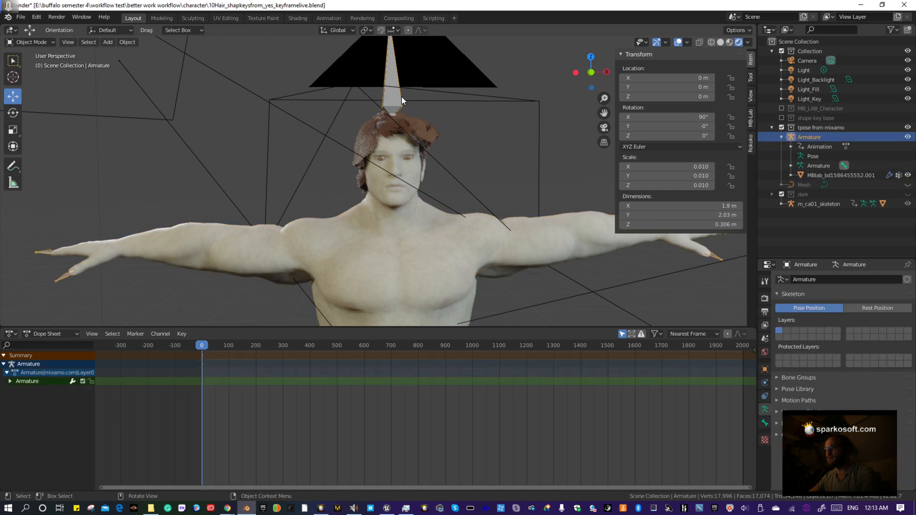
pyautogui.click(423, 220)
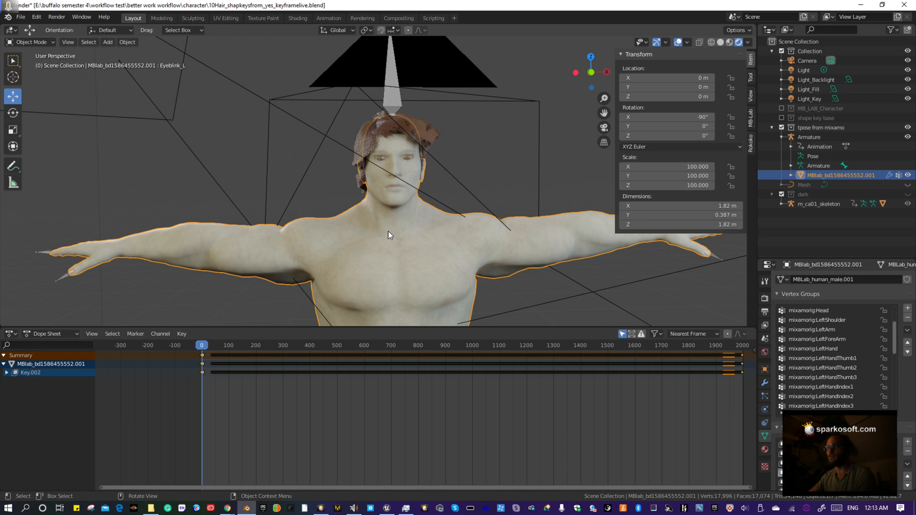
# Apply the rotation of the armature and the body mesh together.
pyautogui.click(394, 95)
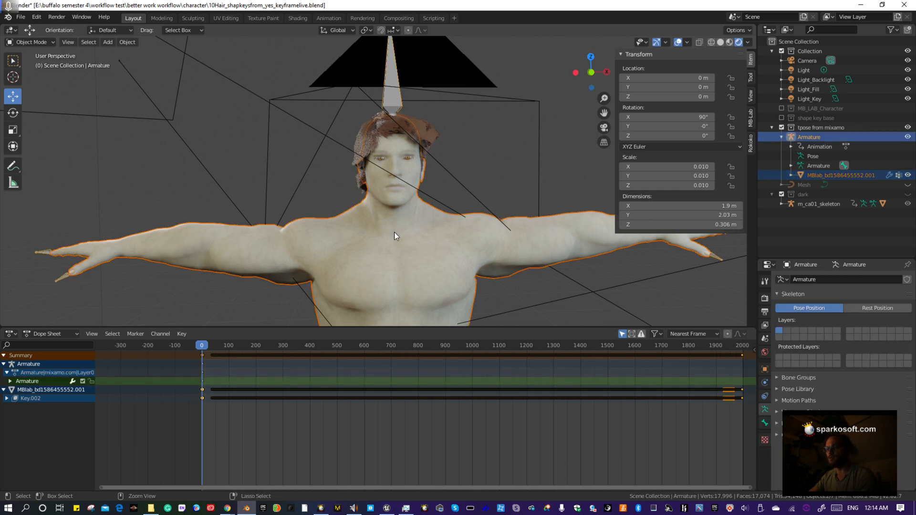
pyautogui.hotkey('ctrl', 'a')
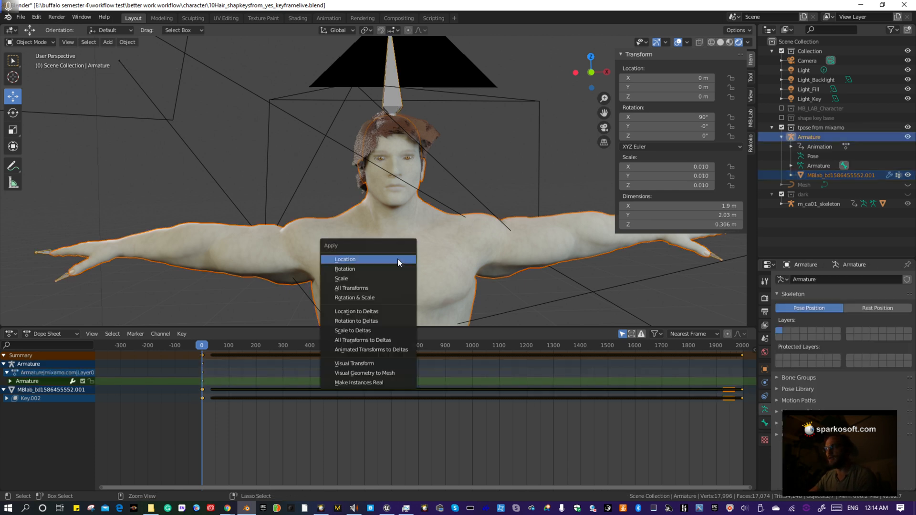
pyautogui.click(359, 268)
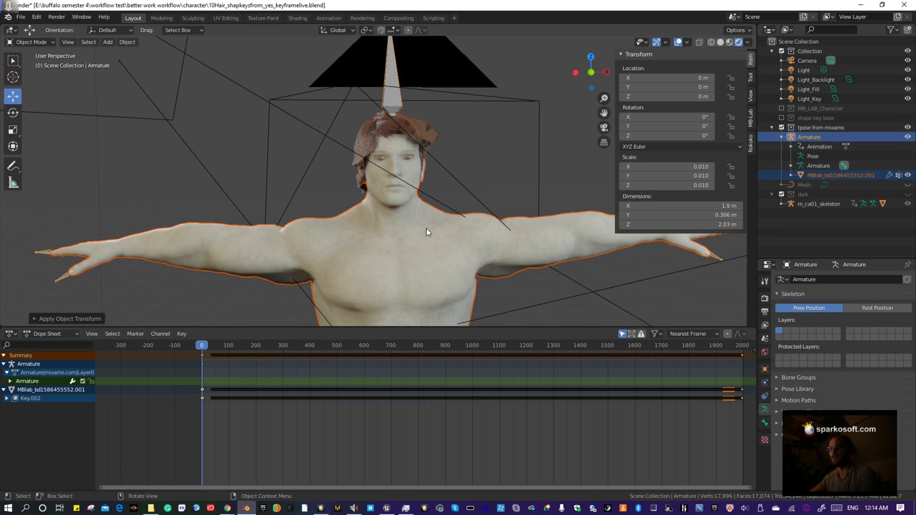
# Bake an object action for the body mesh MBlab_bd1586455552.001 alone.
pyautogui.click(441, 206)
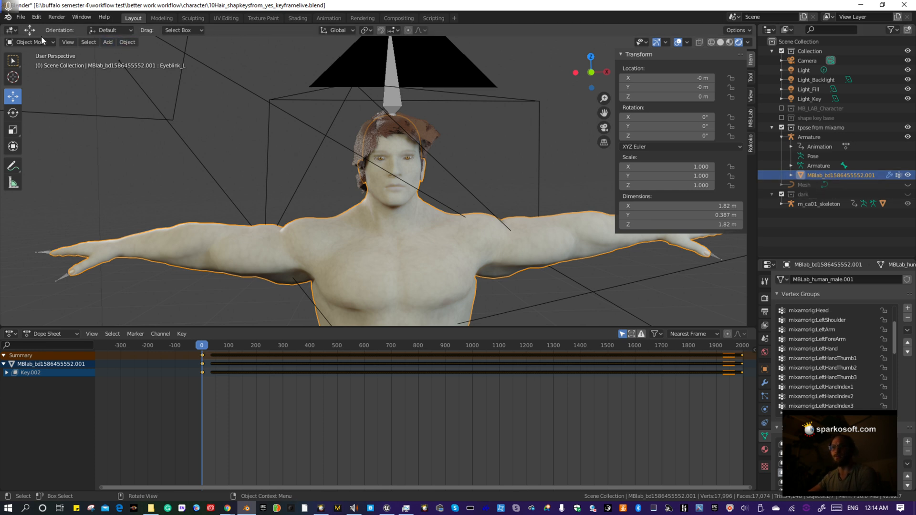
pyautogui.click(130, 42)
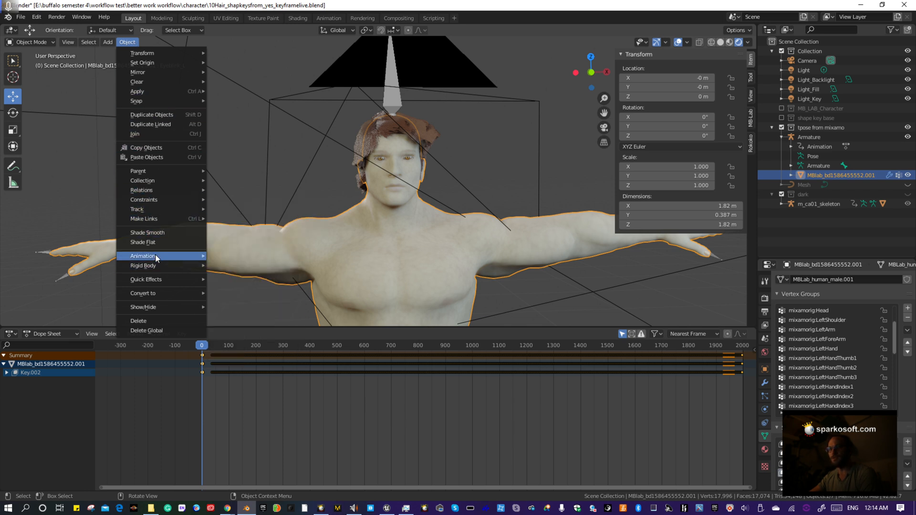
pyautogui.moveTo(159, 257)
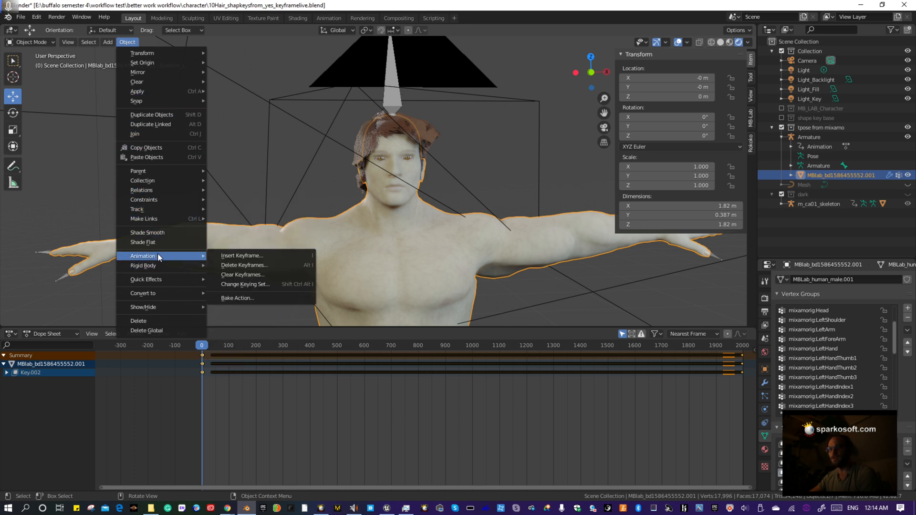
pyautogui.click(255, 298)
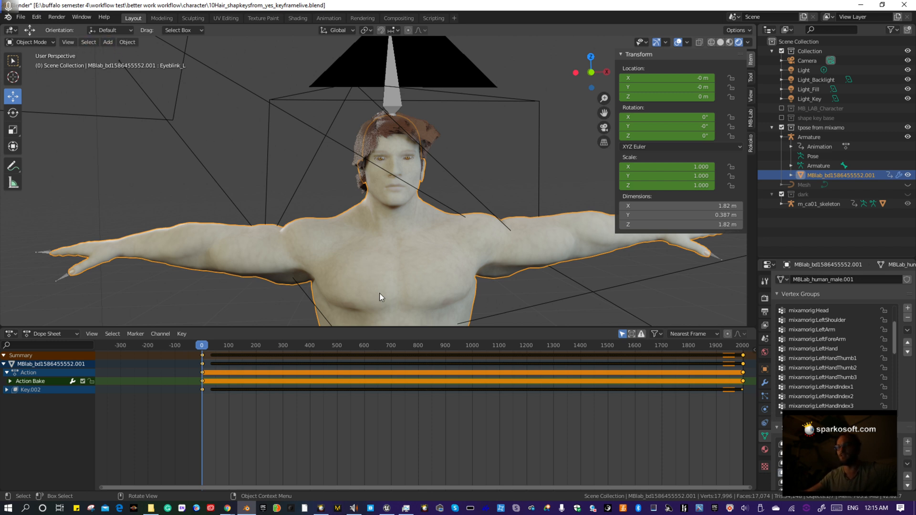
pyautogui.click(533, 167)
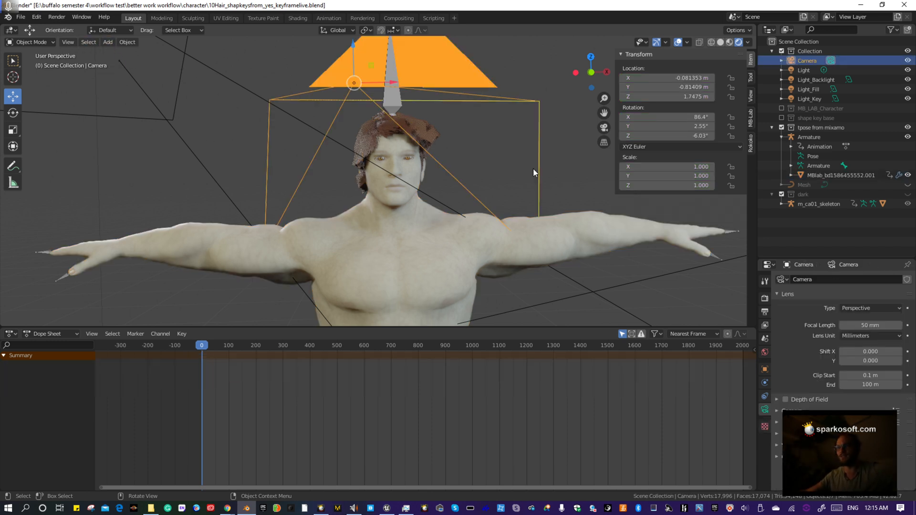
pyautogui.click(427, 265)
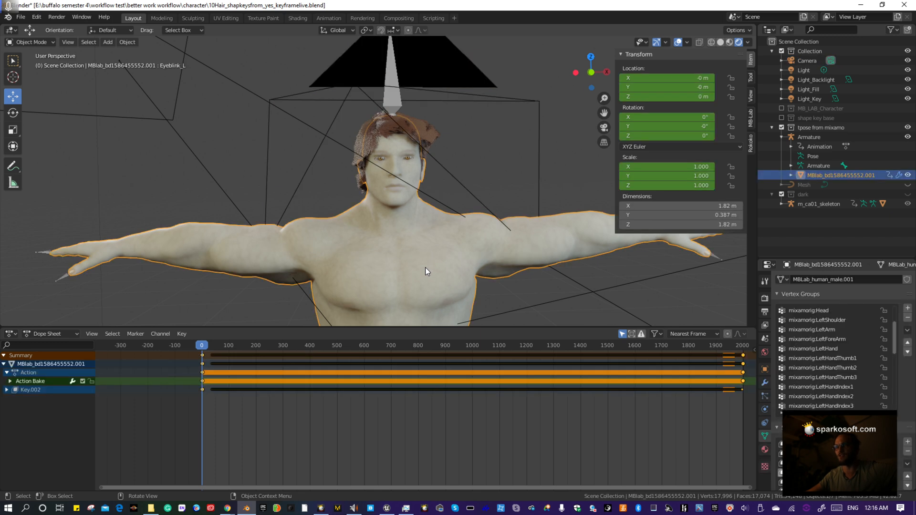
# Select the tpose from mixamo collection in the outliner with everything under it, including the armature, body mesh and vertex groups.
pyautogui.click(582, 199)
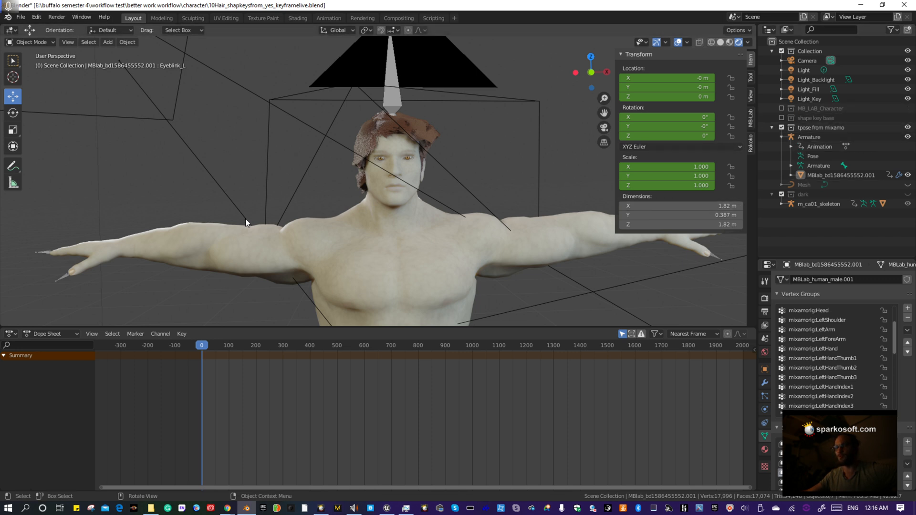
pyautogui.click(818, 127)
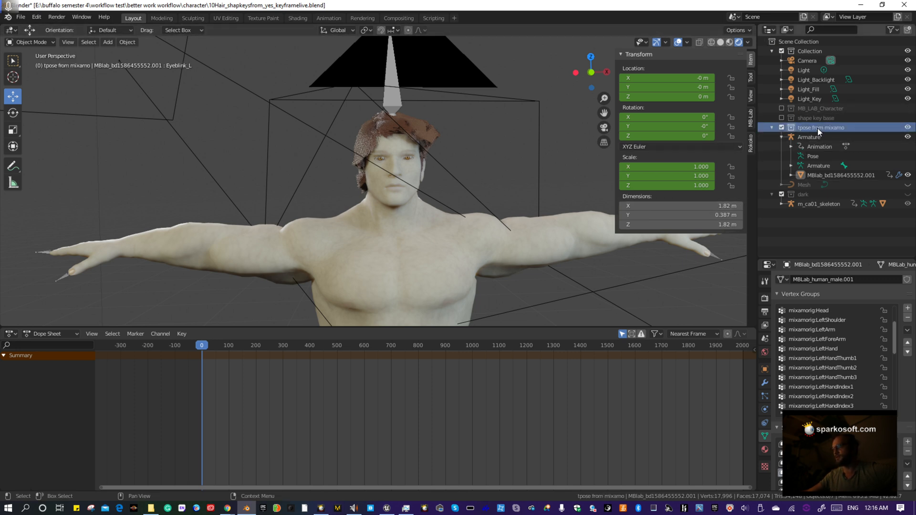
pyautogui.click(791, 175)
pyautogui.click(825, 212)
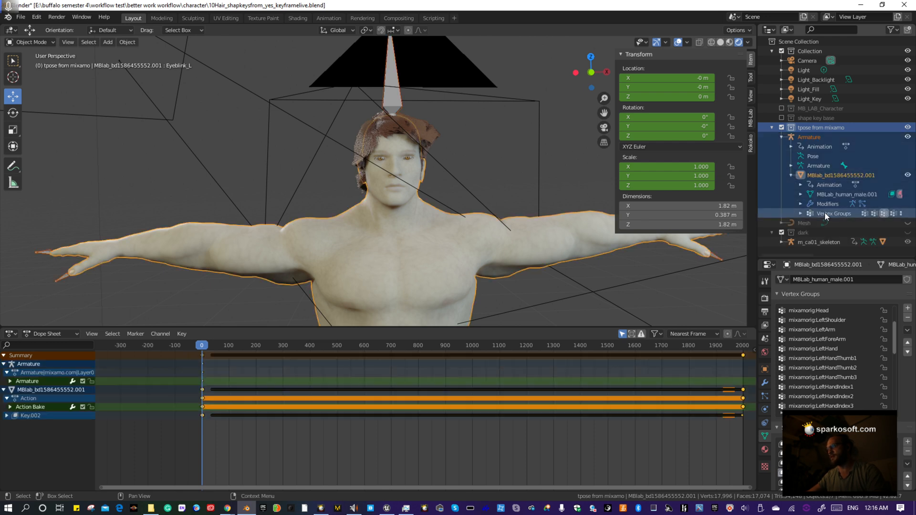
# Start an FBX export into the character folder with the file name v6test_shape_animation.fbx, based on the existing v5 file name.
pyautogui.click(22, 17)
pyautogui.moveTo(49, 156)
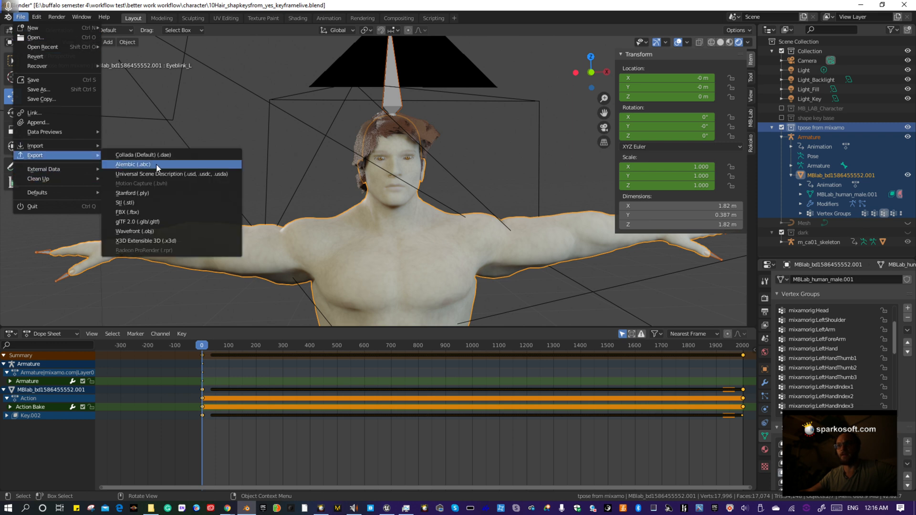
pyautogui.click(143, 212)
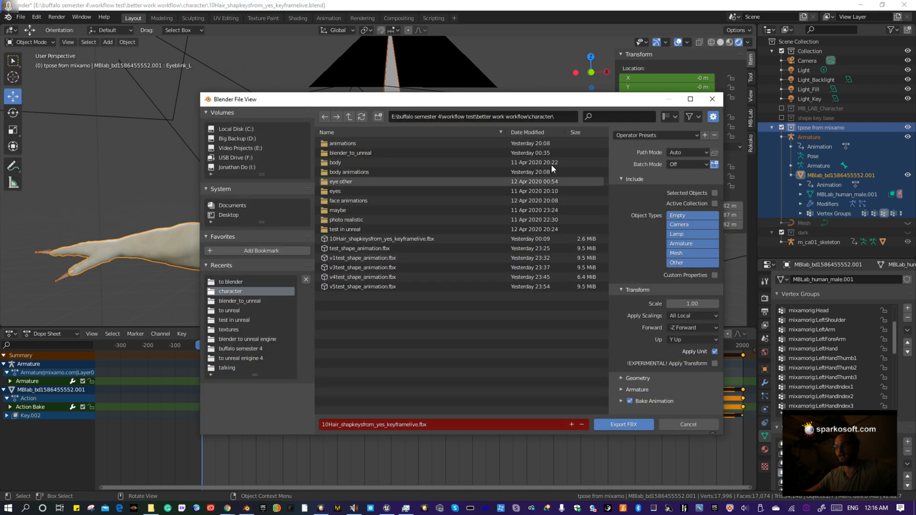
pyautogui.click(361, 286)
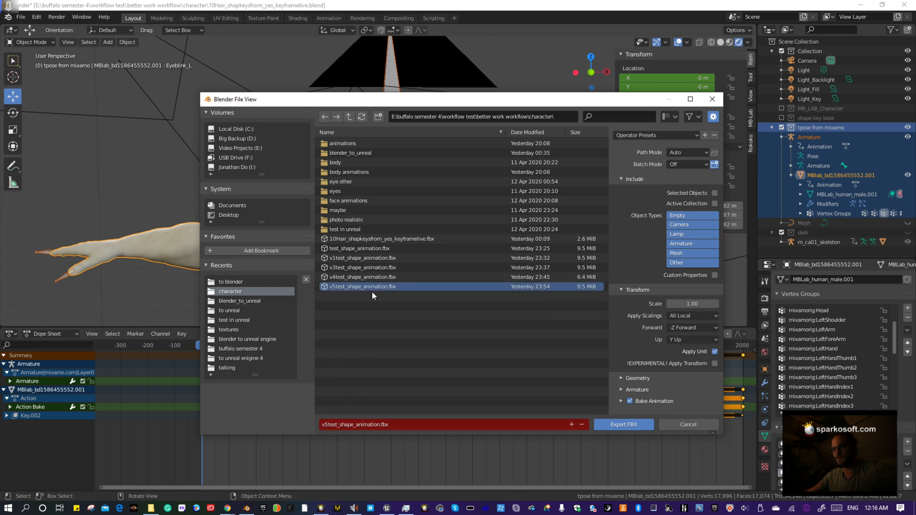
pyautogui.click(327, 426)
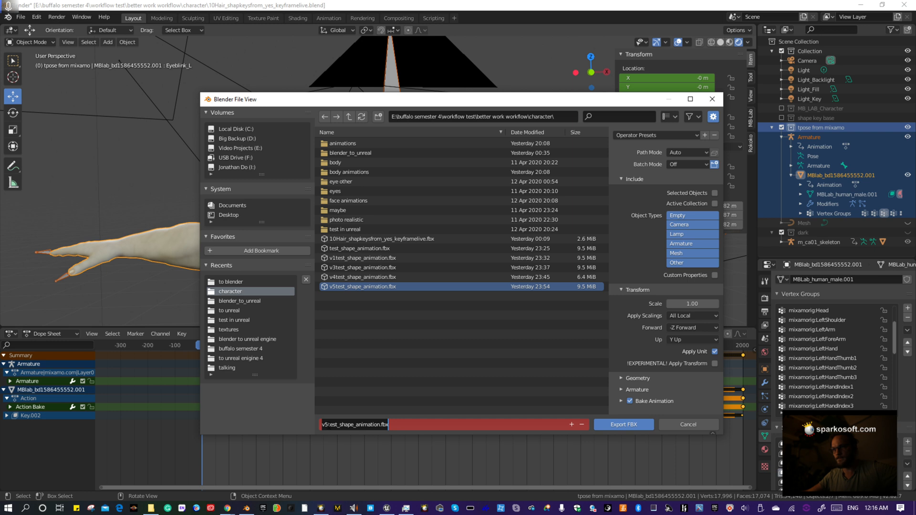
pyautogui.click(328, 426)
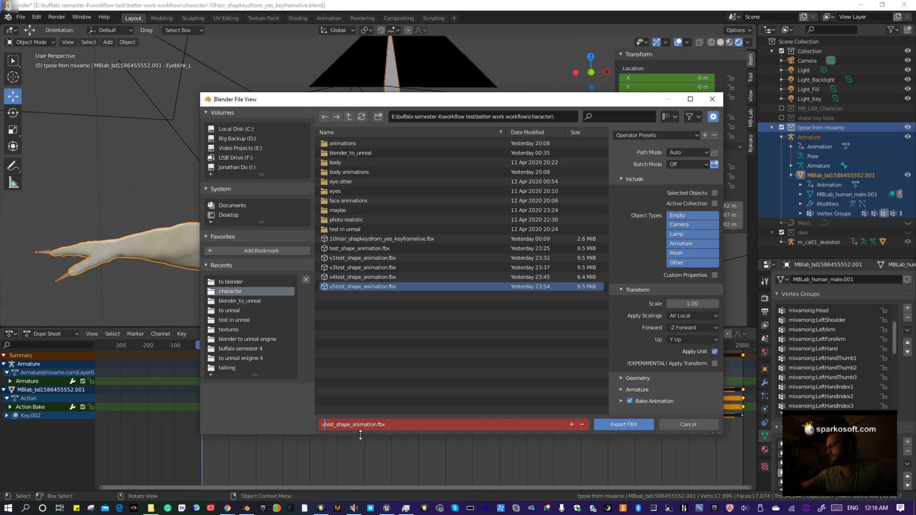
pyautogui.write('6')
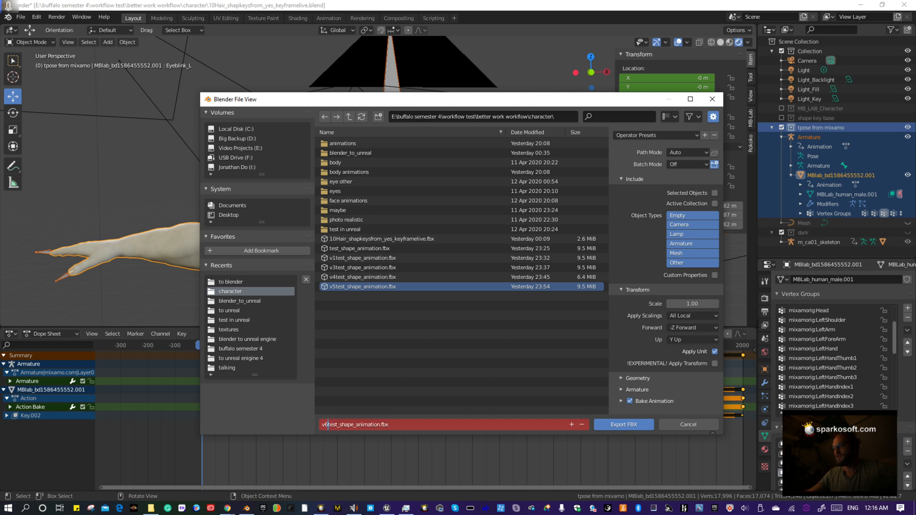
# Limit the FBX export to selected objects and turn off Apply Modifiers in the geometry settings, reviewing the armature options.
pyautogui.click(714, 193)
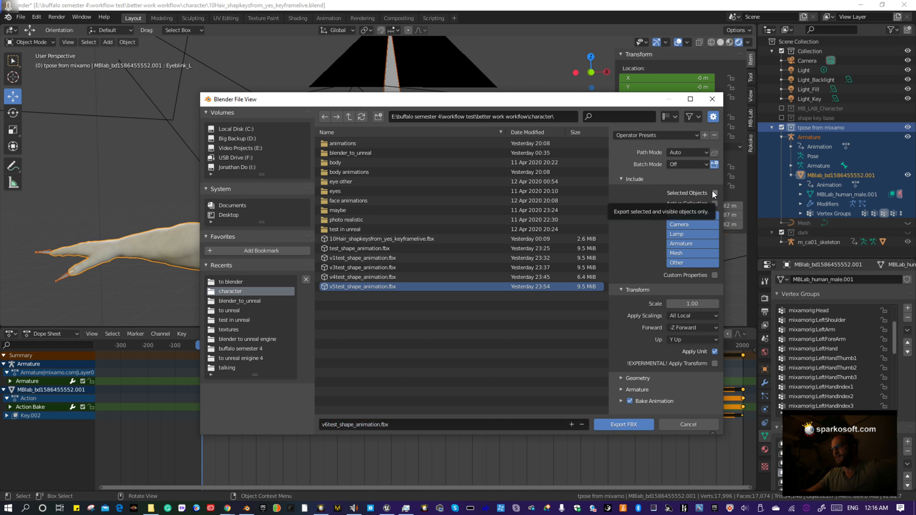
pyautogui.click(714, 192)
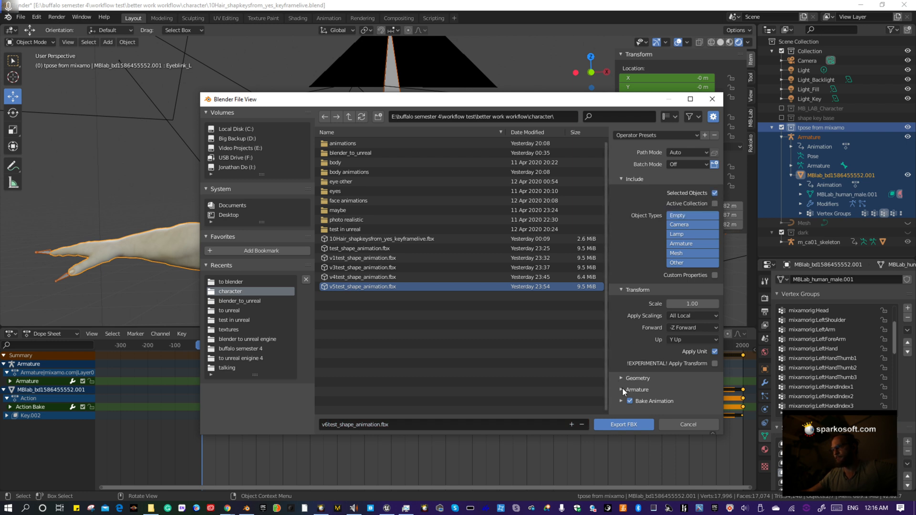
pyautogui.click(632, 379)
pyautogui.scroll(-3, 629, 353)
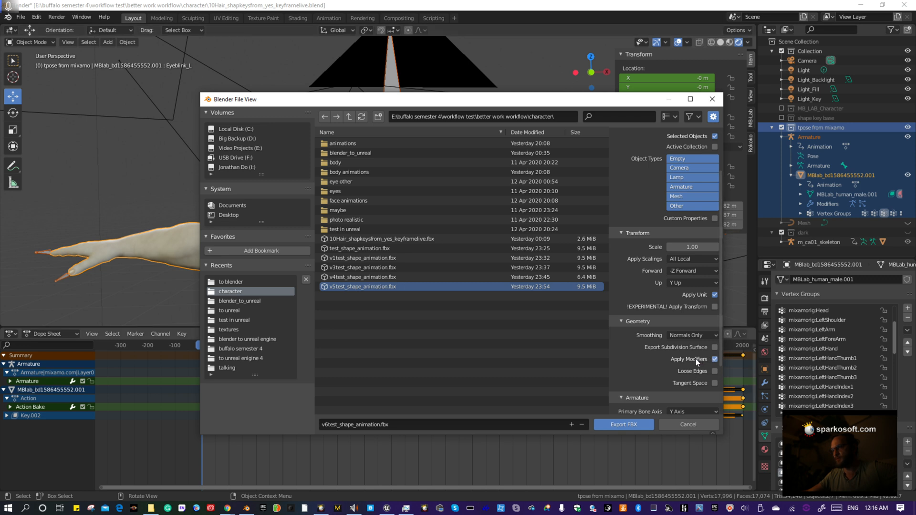
pyautogui.click(714, 361)
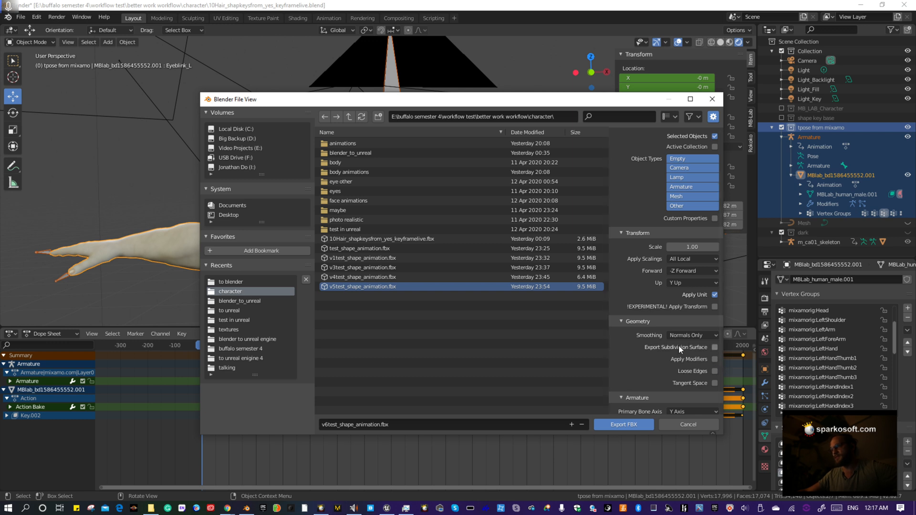
pyautogui.scroll(-3, 679, 345)
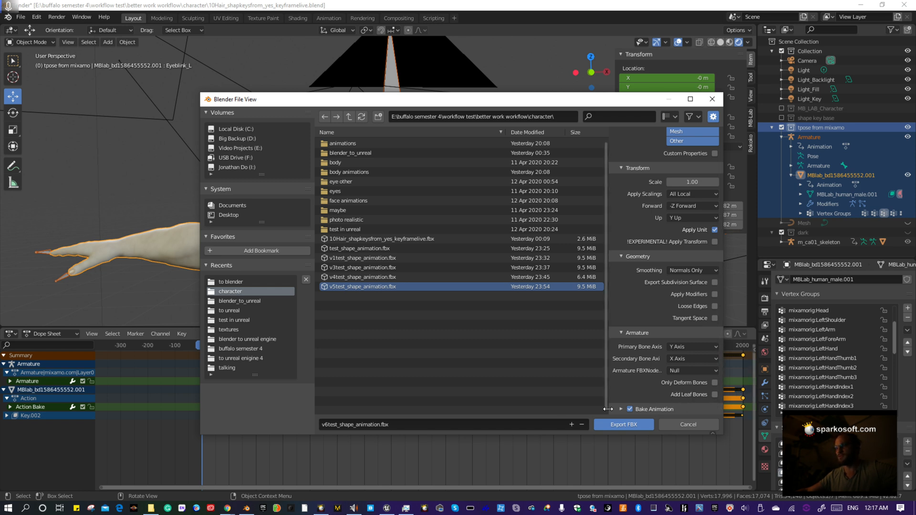
pyautogui.scroll(5, 663, 179)
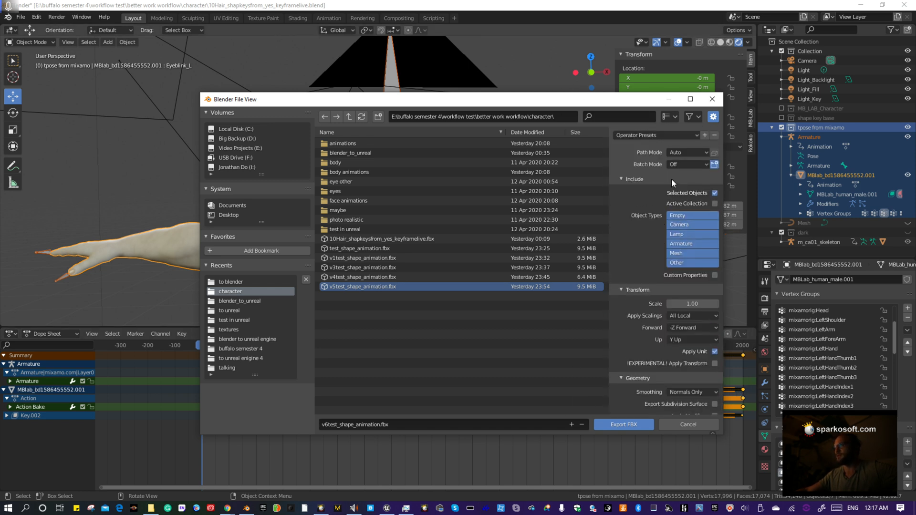
# Export the selected character as v6test_shape_animation.fbx with the configured FBX settings.
pyautogui.scroll(-5, 660, 346)
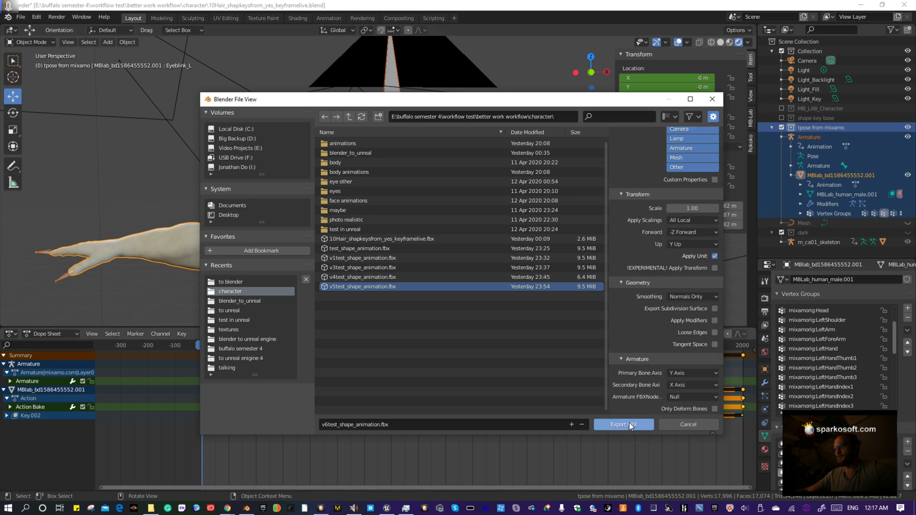
pyautogui.click(631, 425)
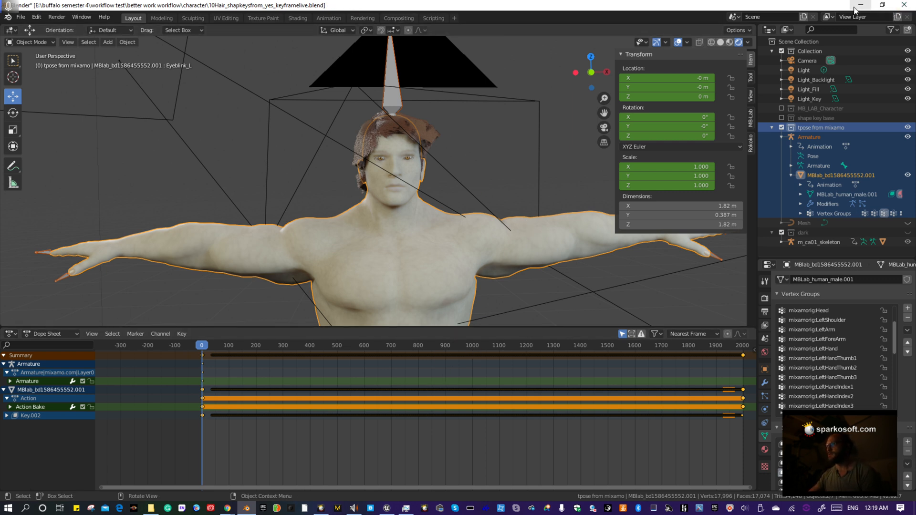
# Copy the character folder's path from a new FBX export dialog, closing the dialog without exporting.
pyautogui.click(20, 17)
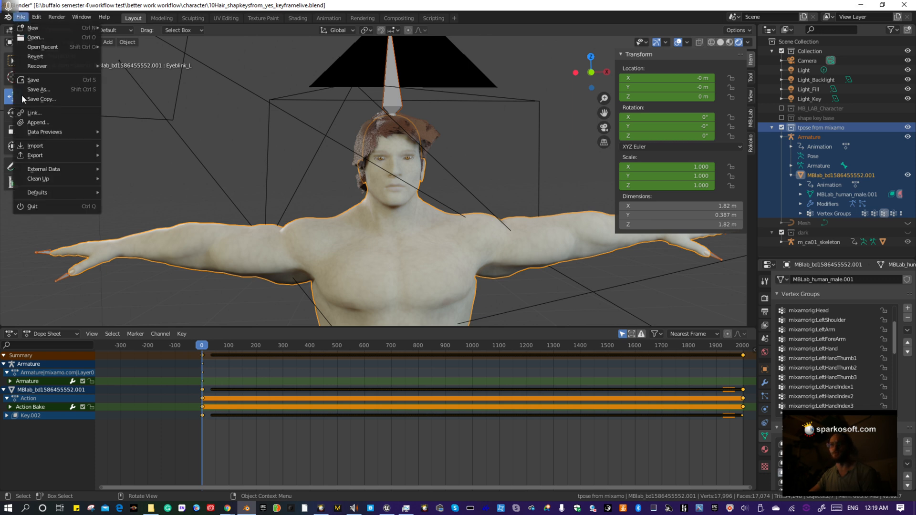
pyautogui.moveTo(42, 156)
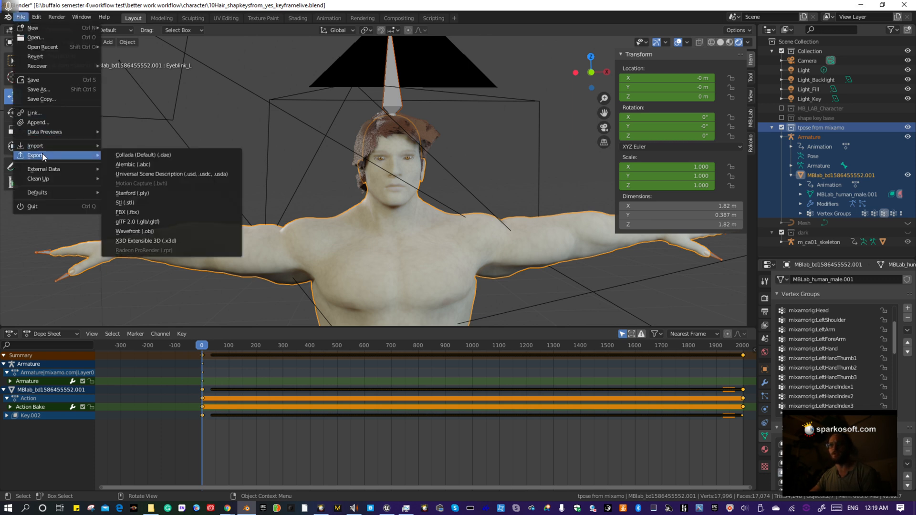
pyautogui.click(129, 212)
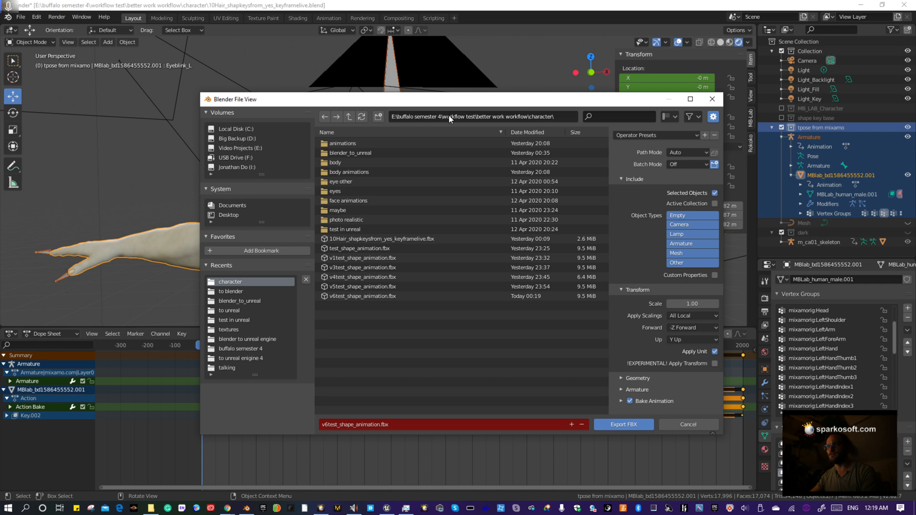
pyautogui.click(448, 115)
pyautogui.hotkey('ctrl', 'c')
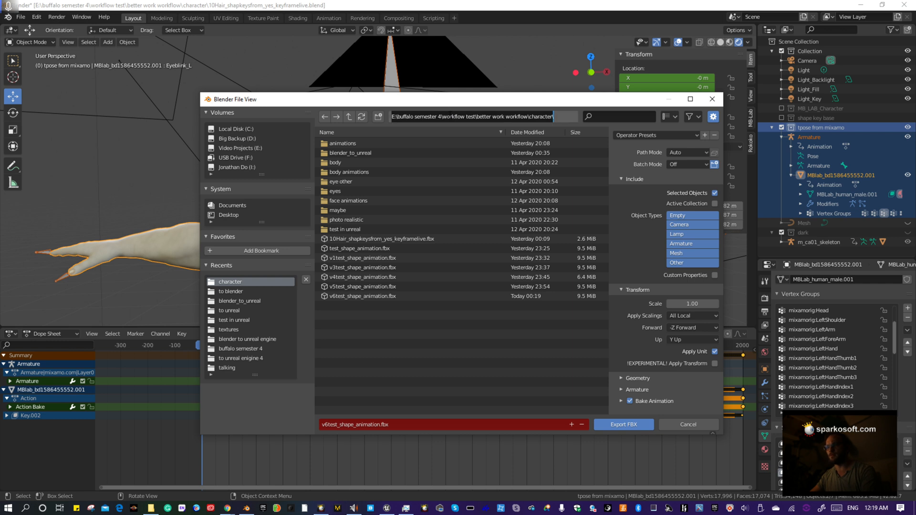
pyautogui.click(713, 99)
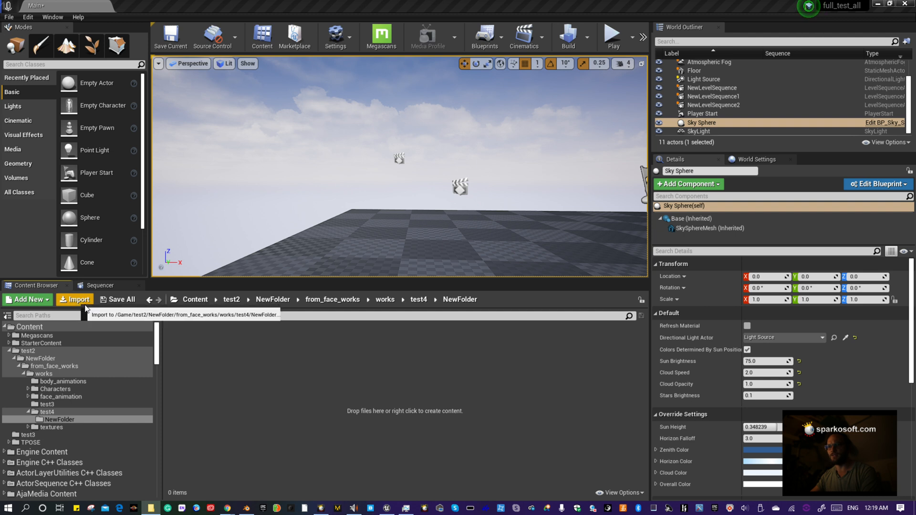
# Switch to Unreal Editor and start an import into test4's NewFolder, opening the copied character folder path.
pyautogui.click(422, 305)
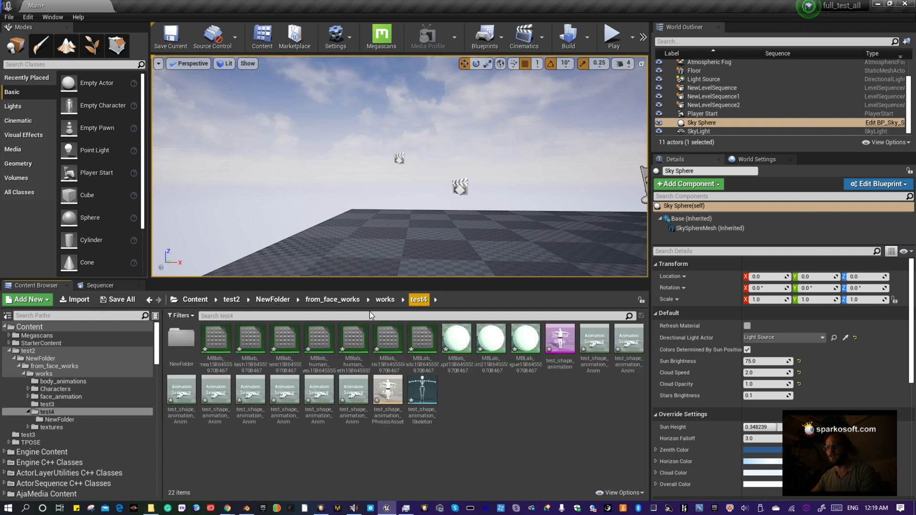
pyautogui.doubleClick(184, 340)
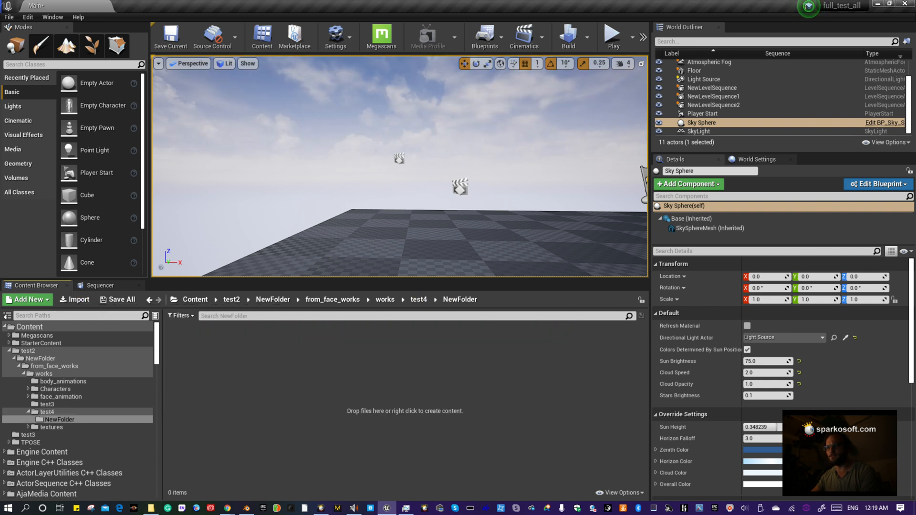
pyautogui.click(78, 299)
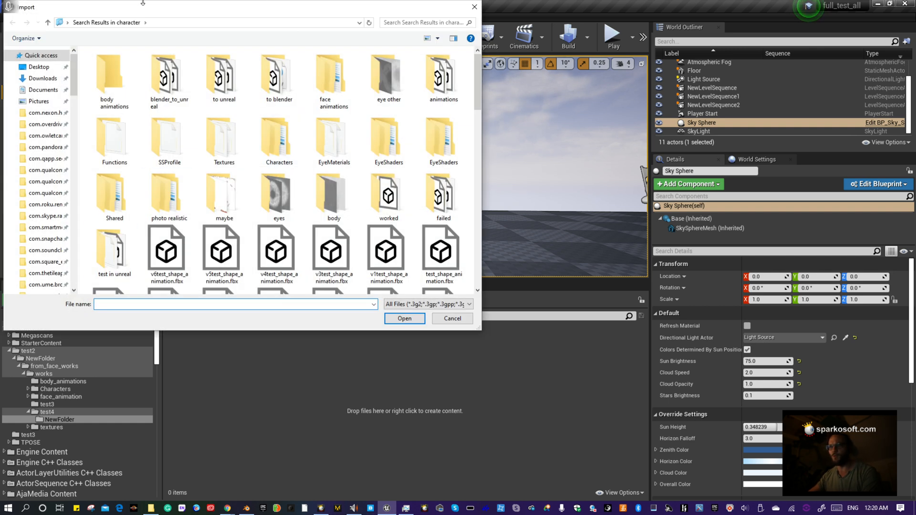
pyautogui.click(164, 22)
pyautogui.hotkey('ctrl', 'v')
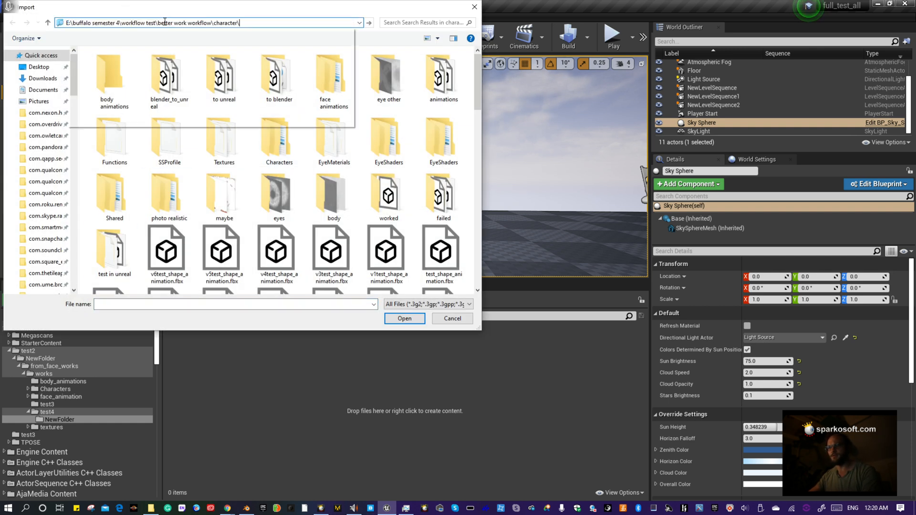
pyautogui.press('Return')
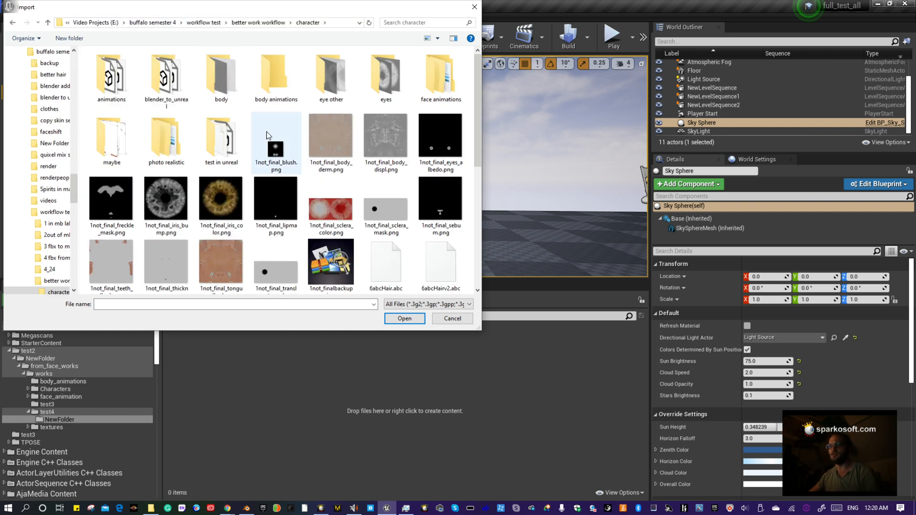
# Search the character folder for v6 and open v6test_shape_animation.fbx for import.
pyautogui.scroll(-5, 356, 205)
pyautogui.scroll(2, 354, 201)
pyautogui.scroll(-3, 237, 164)
pyautogui.scroll(6, 237, 164)
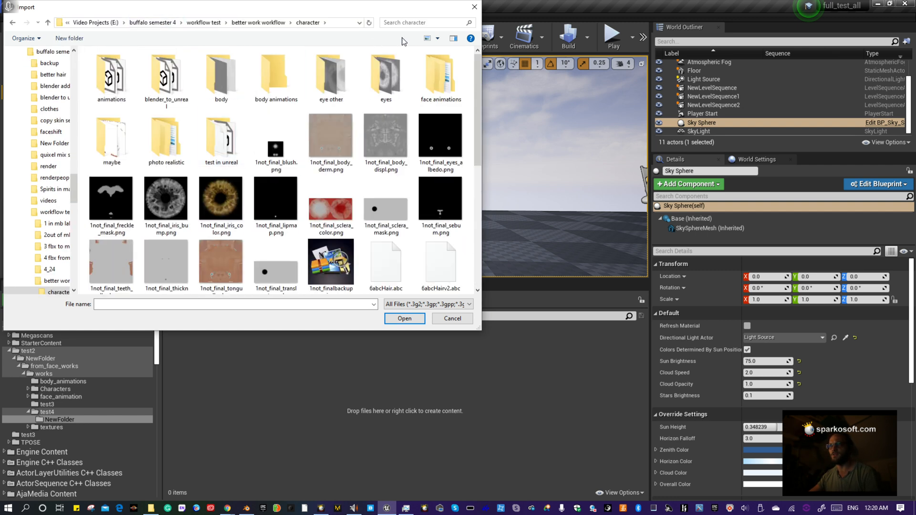
pyautogui.click(409, 24)
pyautogui.write('v')
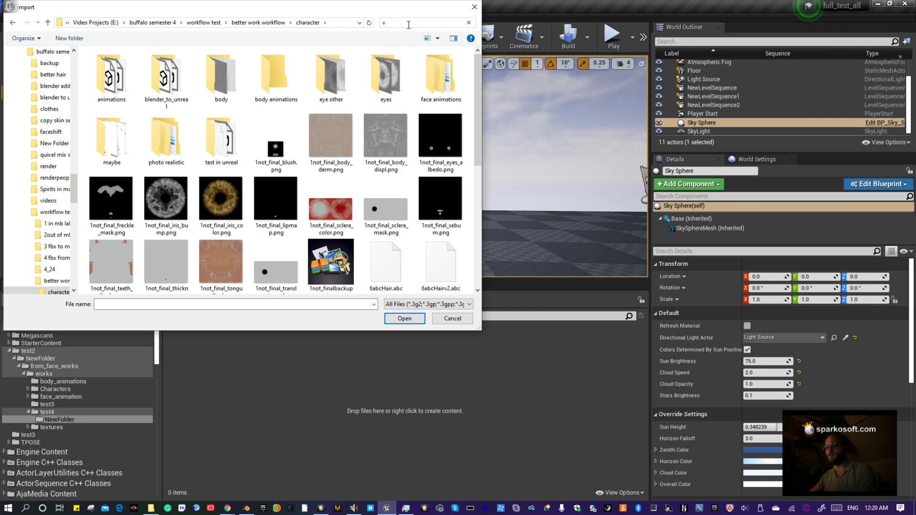
pyautogui.write('6')
pyautogui.click(129, 83)
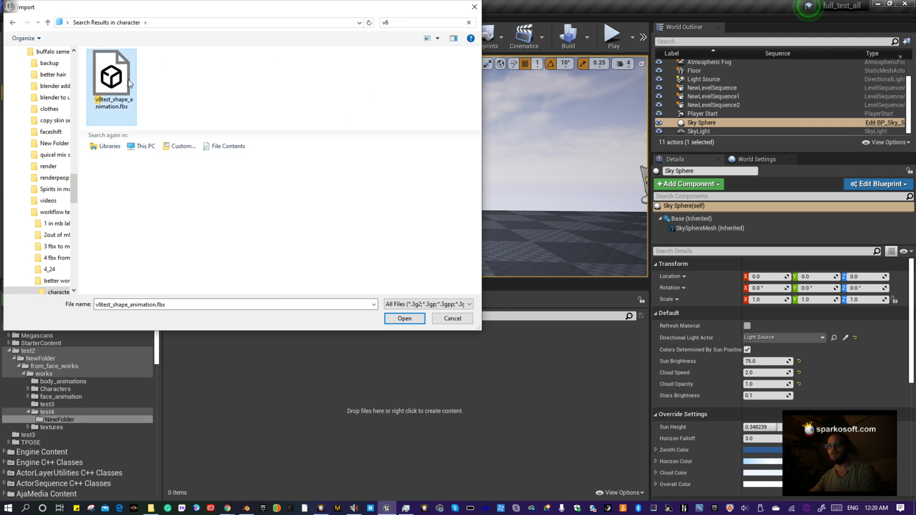
pyautogui.click(404, 319)
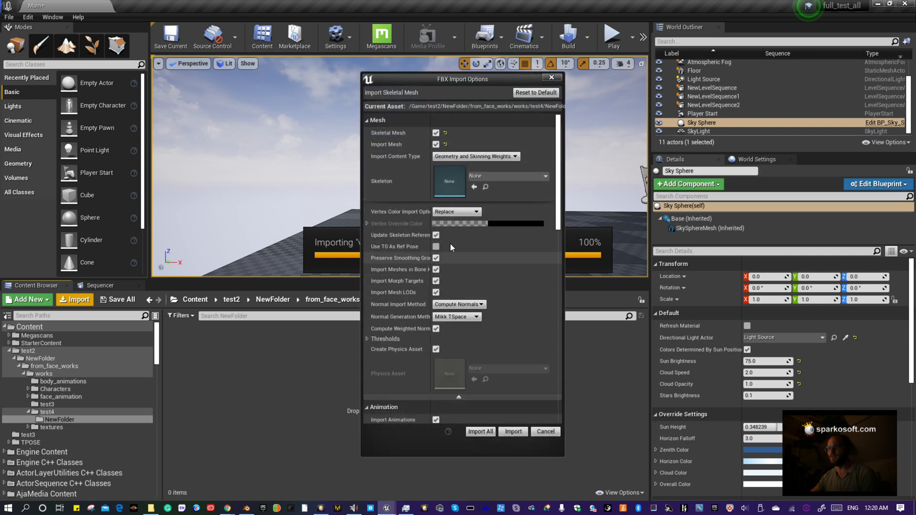
# Widen the option name column and examine the mesh, animation, transform and miscellaneous FBX import options.
pyautogui.moveTo(431, 241); pyautogui.dragTo(472, 241)
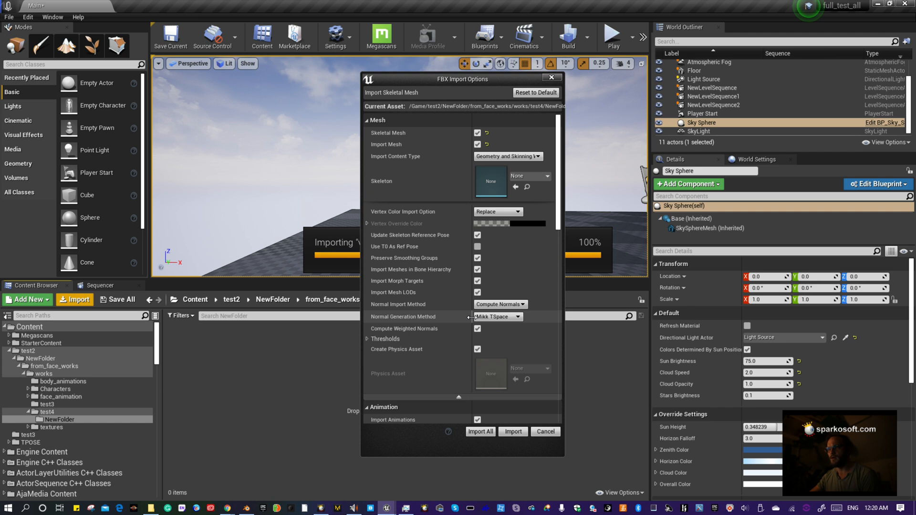
pyautogui.scroll(-3, 471, 329)
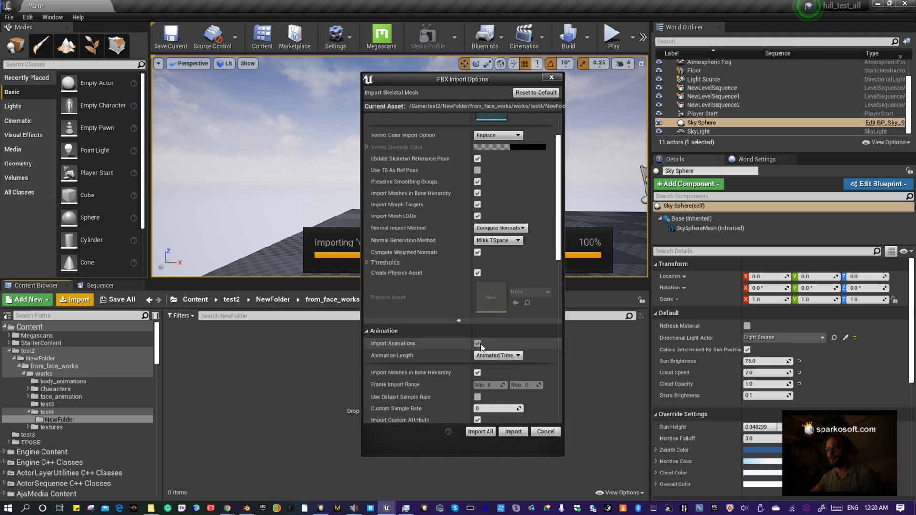
pyautogui.scroll(-3, 494, 357)
pyautogui.scroll(6, 496, 367)
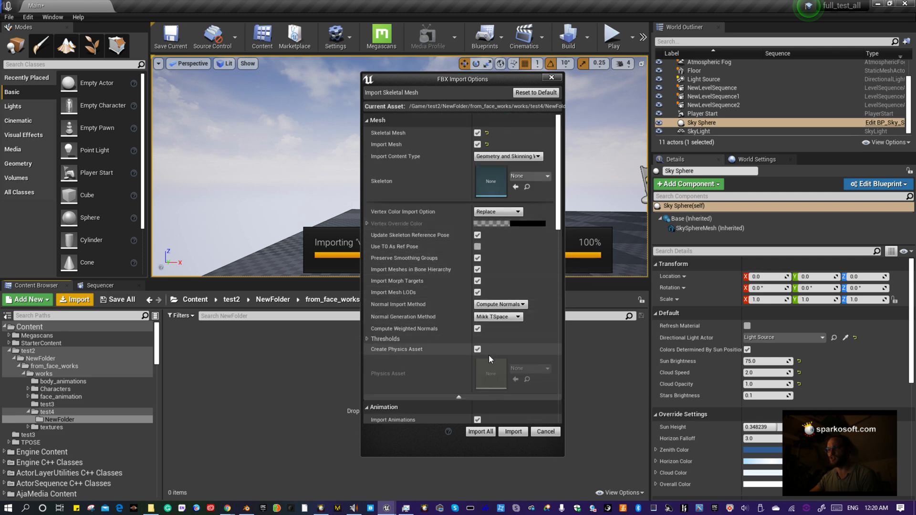
pyautogui.scroll(-8, 488, 353)
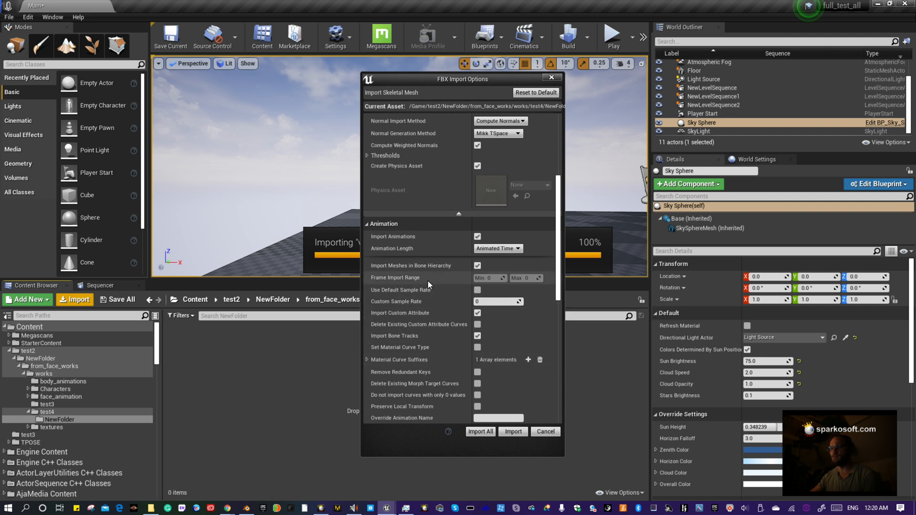
pyautogui.scroll(-5, 429, 289)
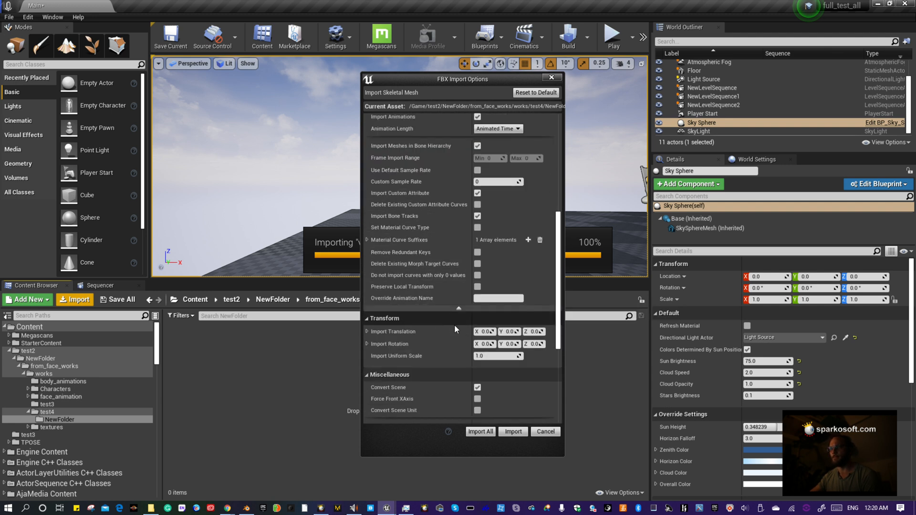
pyautogui.scroll(7, 452, 266)
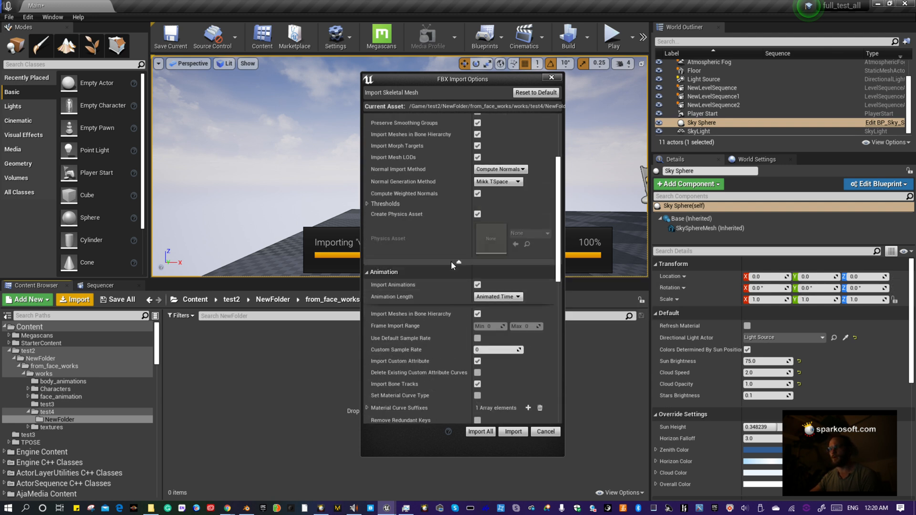
pyautogui.scroll(6, 451, 261)
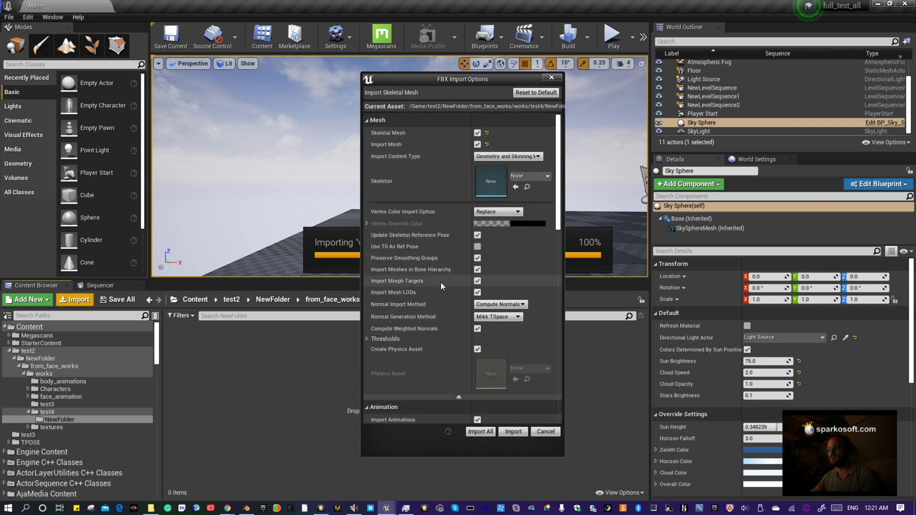
# Import the FBX as a skeletal mesh, keeping Import Morph Targets and Import Animations enabled.
pyautogui.scroll(-3, 485, 311)
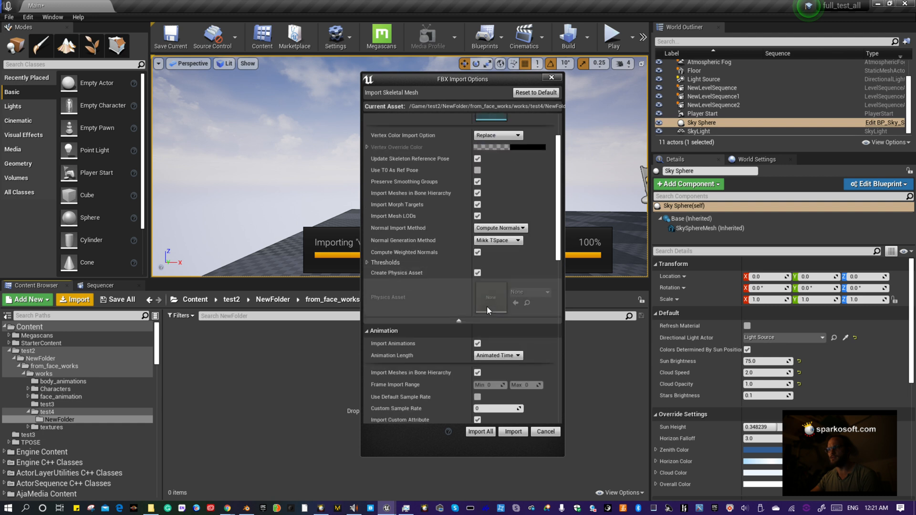
pyautogui.scroll(-1, 488, 310)
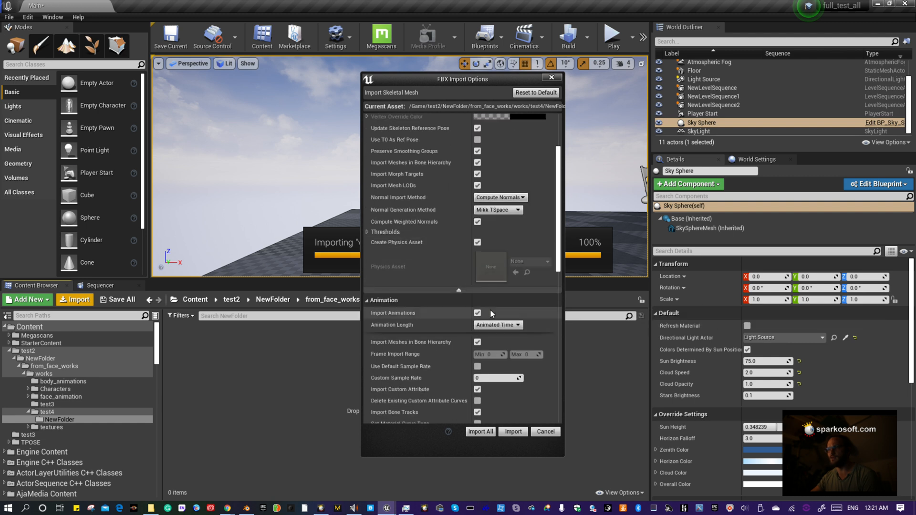
pyautogui.click(513, 432)
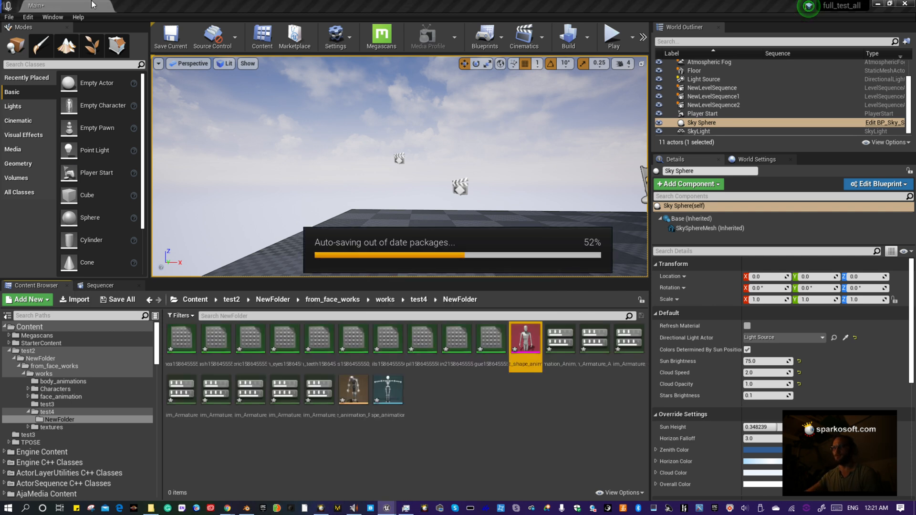
# Open the imported v6test_shape_animation skeletal mesh in a maximized editor and switch to its skeleton.
pyautogui.doubleClick(533, 342)
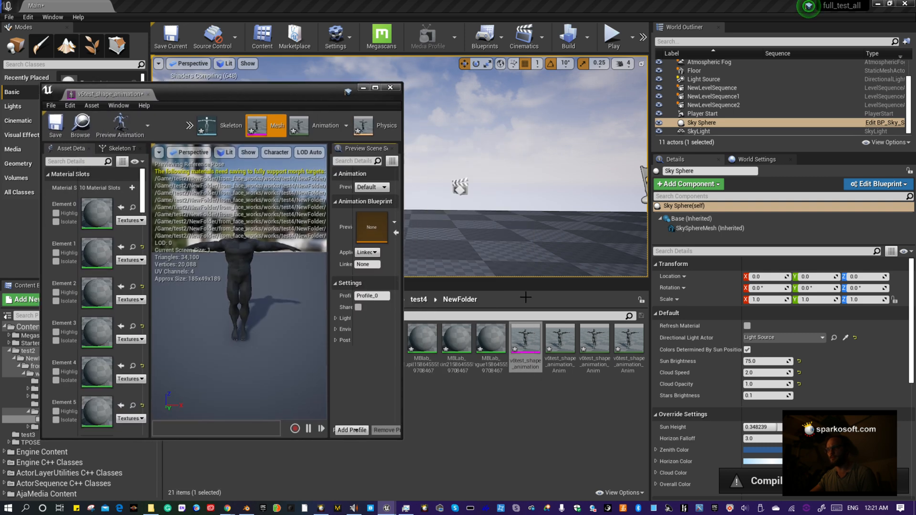
pyautogui.click(375, 88)
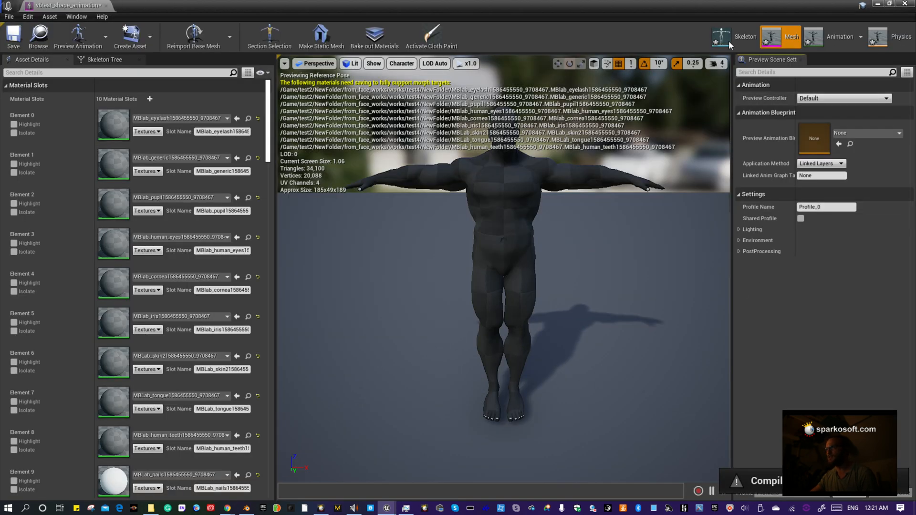
pyautogui.click(730, 39)
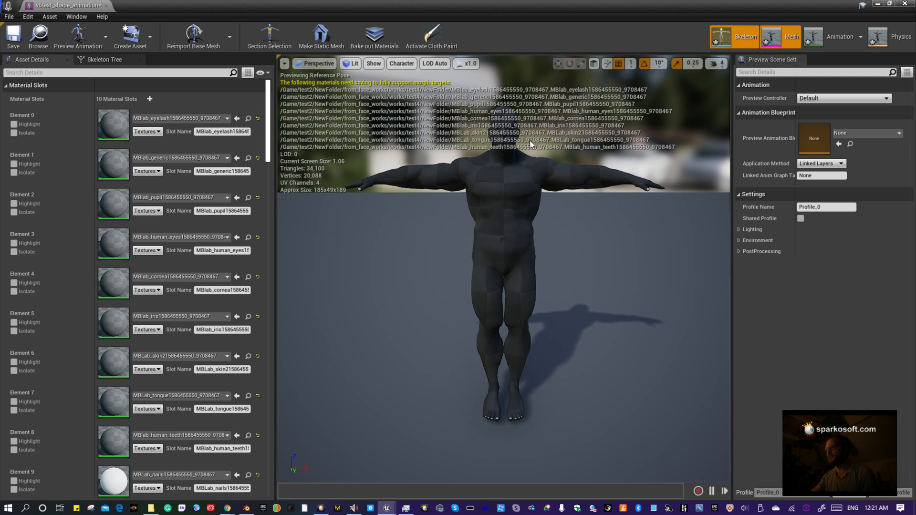
# Set the BrowsD_L animation curve's weight to 1.0 to test the morph target on the character's face.
pyautogui.scroll(7, 546, 168)
pyautogui.scroll(-1, 538, 181)
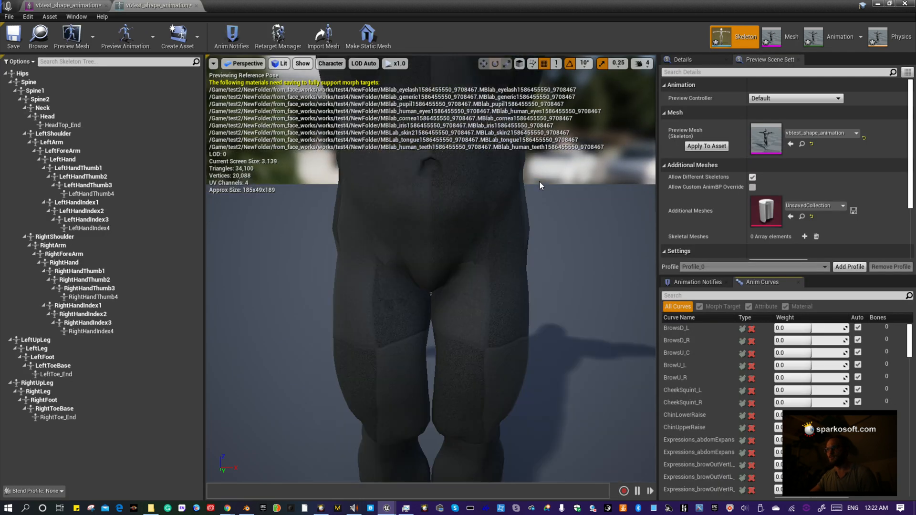
pyautogui.scroll(-1, 569, 181)
pyautogui.moveTo(572, 172); pyautogui.dragTo(568, 138, button='middle')
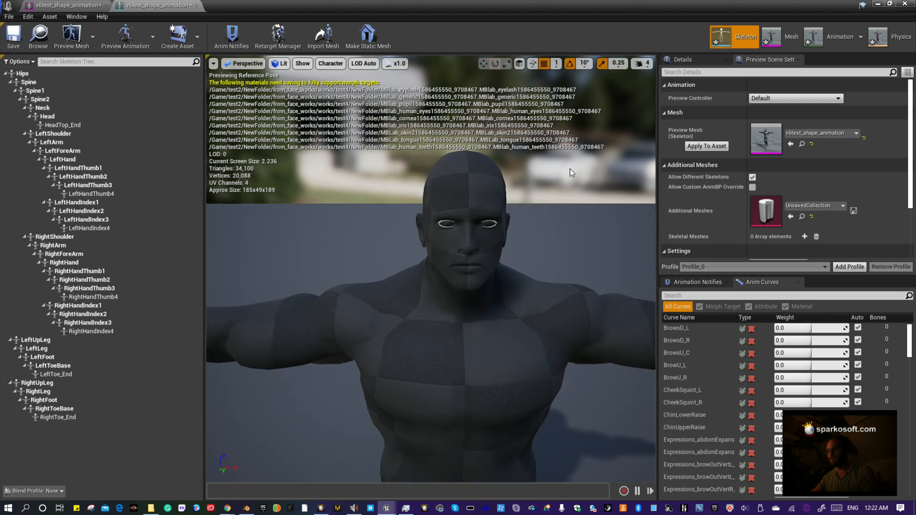
pyautogui.scroll(4, 577, 186)
pyautogui.scroll(-7, 580, 194)
pyautogui.scroll(3, 578, 194)
pyautogui.moveTo(546, 246)
pyautogui.mouseDown(button='middle')
pyautogui.moveTo(545, 209)
pyautogui.moveTo(528, 213)
pyautogui.moveTo(547, 249)
pyautogui.moveTo(544, 223)
pyautogui.moveTo(561, 228)
pyautogui.moveTo(562, 209)
pyautogui.moveTo(559, 237)
pyautogui.mouseUp(button='middle')
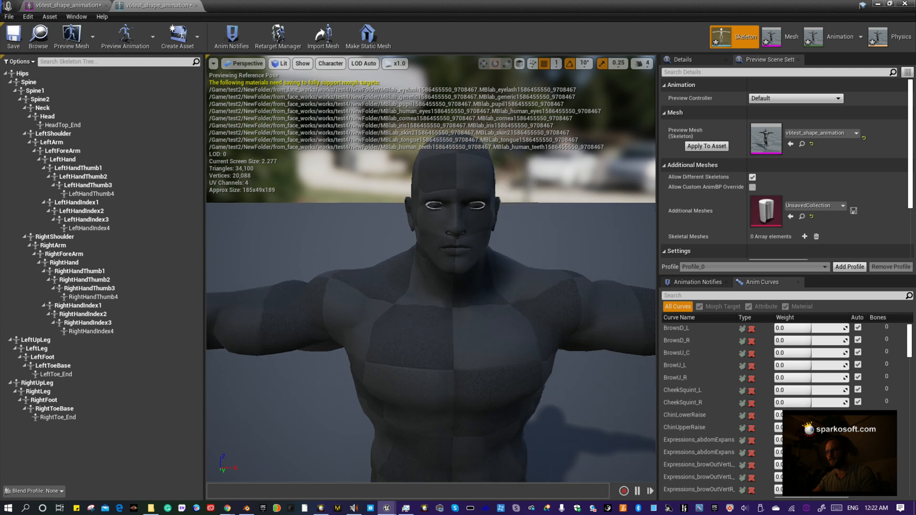
pyautogui.scroll(2, 554, 243)
pyautogui.scroll(2, 561, 228)
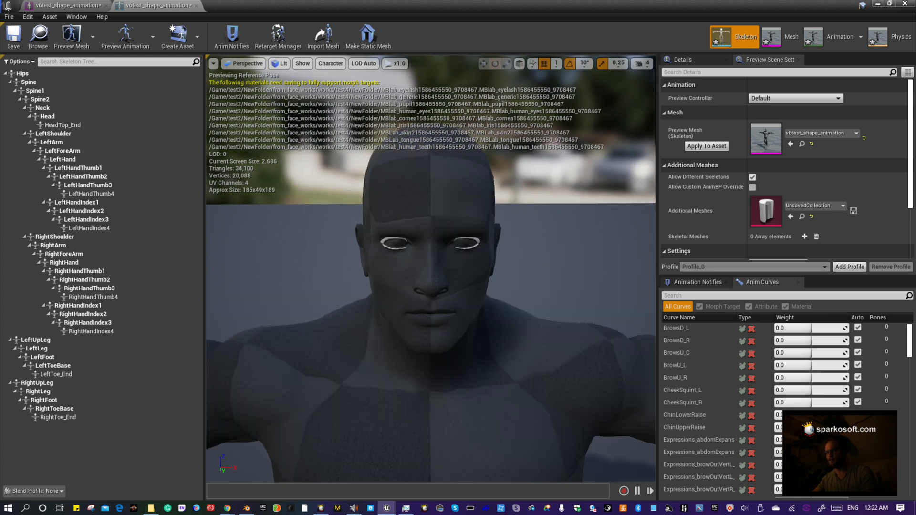
pyautogui.scroll(2, 557, 237)
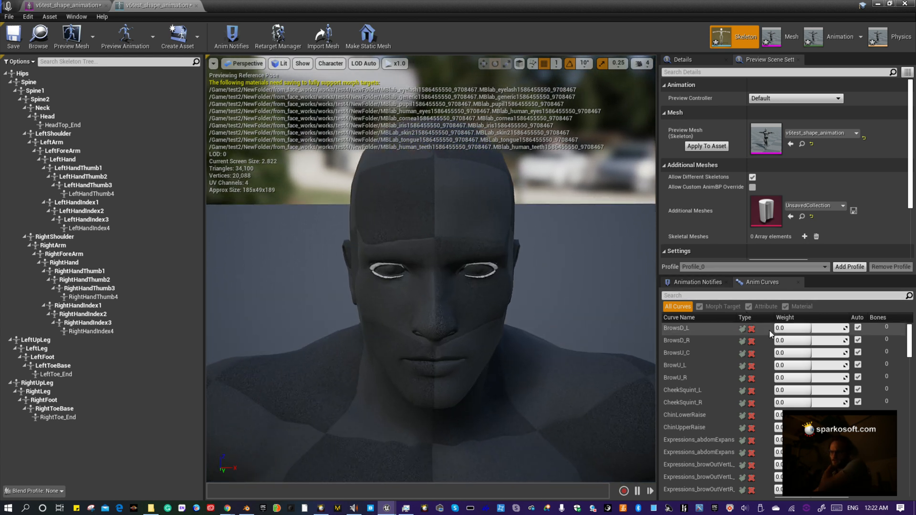
pyautogui.moveTo(802, 329); pyautogui.dragTo(848, 328)
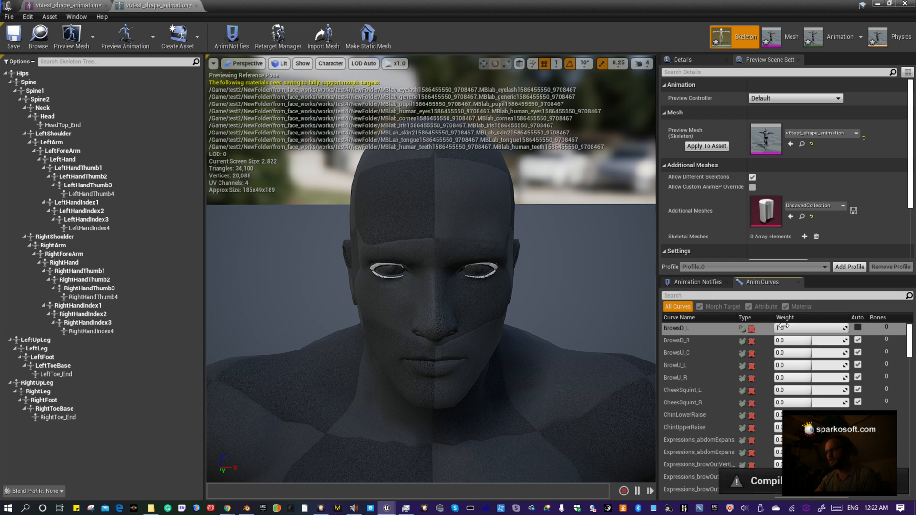
# Reset the BrowsD_L curve's weight to 0.0 and preview the imported armature animation close up on the character's face.
pyautogui.moveTo(787, 327); pyautogui.dragTo(823, 329)
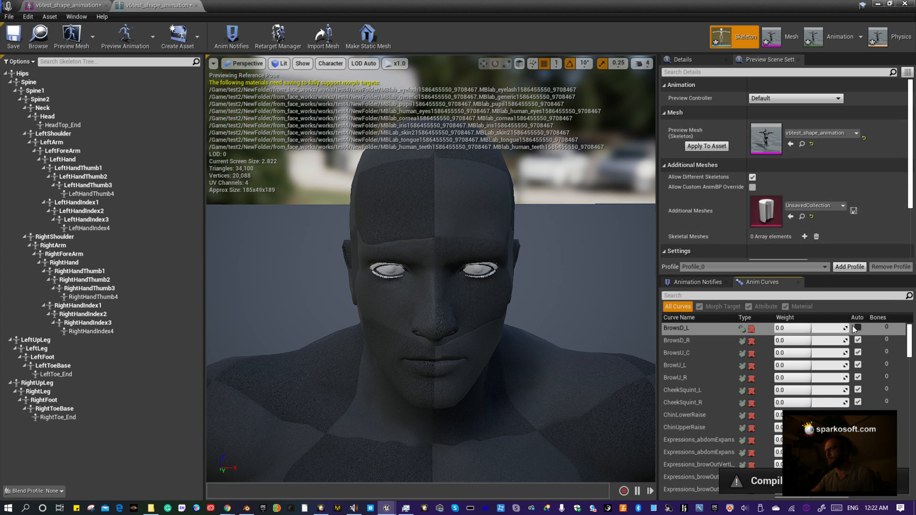
pyautogui.click(837, 36)
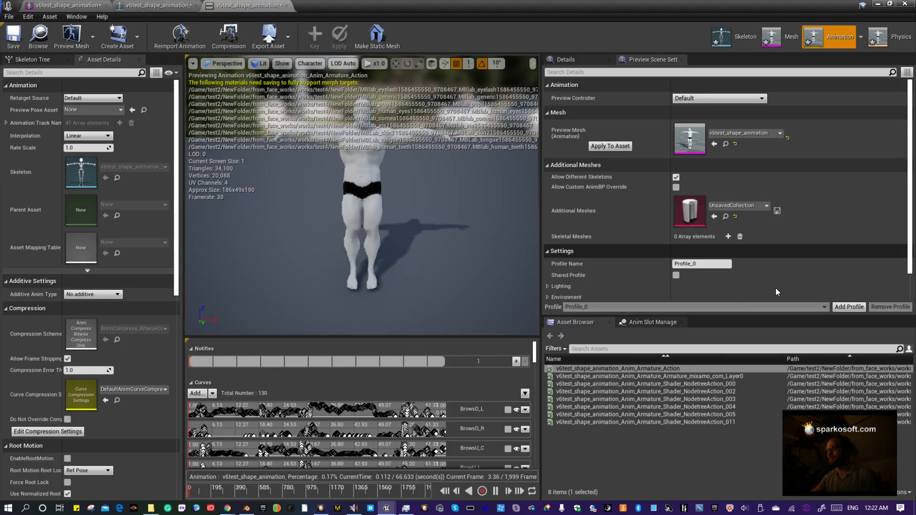
pyautogui.scroll(8, 422, 188)
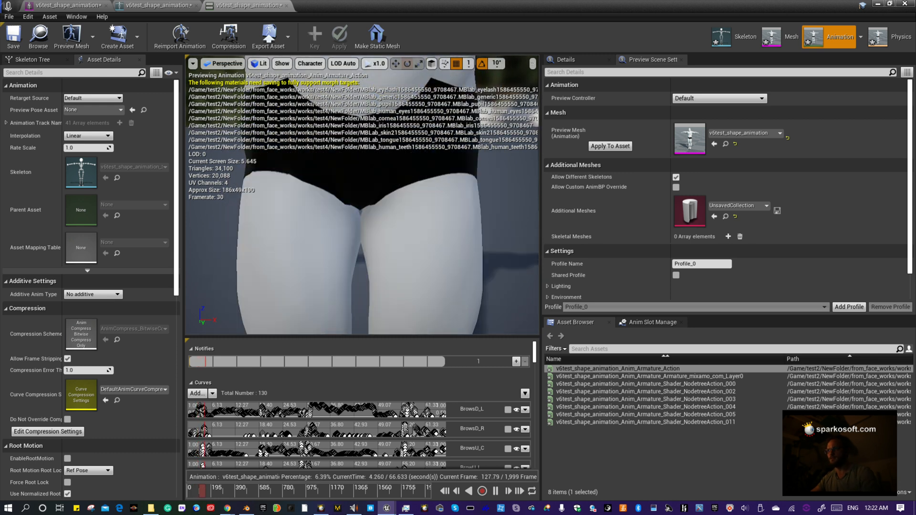
pyautogui.moveTo(470, 206)
pyautogui.mouseDown(button='middle')
pyautogui.moveTo(468, 122)
pyautogui.moveTo(458, 114)
pyautogui.moveTo(461, 214)
pyautogui.moveTo(469, 198)
pyautogui.mouseUp(button='middle')
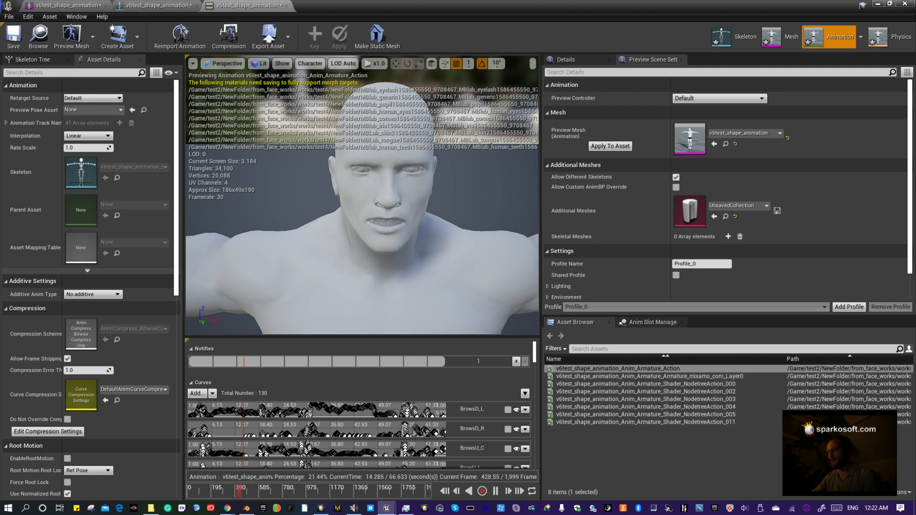
# Preview the Shader_NodetreeAction_003 and mixamo_com_Layer0 animations, ending back on v6test_shape_animation_Anim_Armature_Action.
pyautogui.click(644, 399)
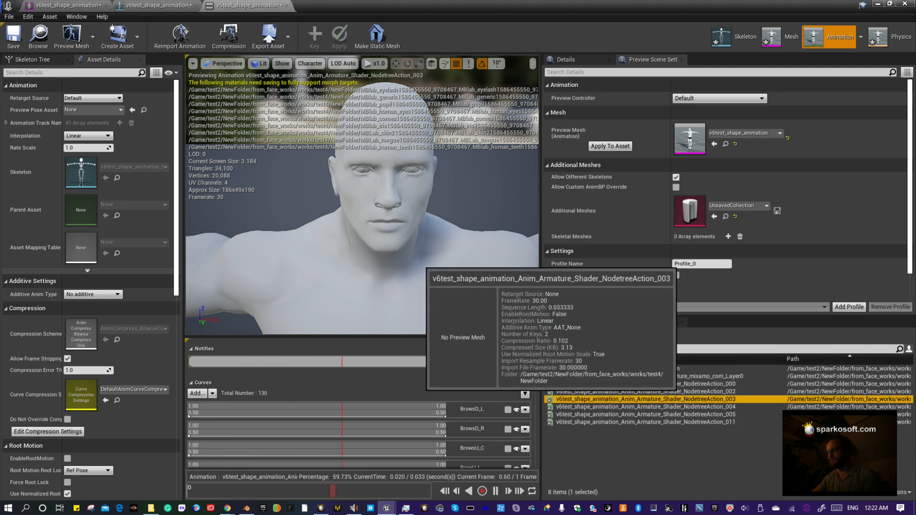
pyautogui.click(649, 376)
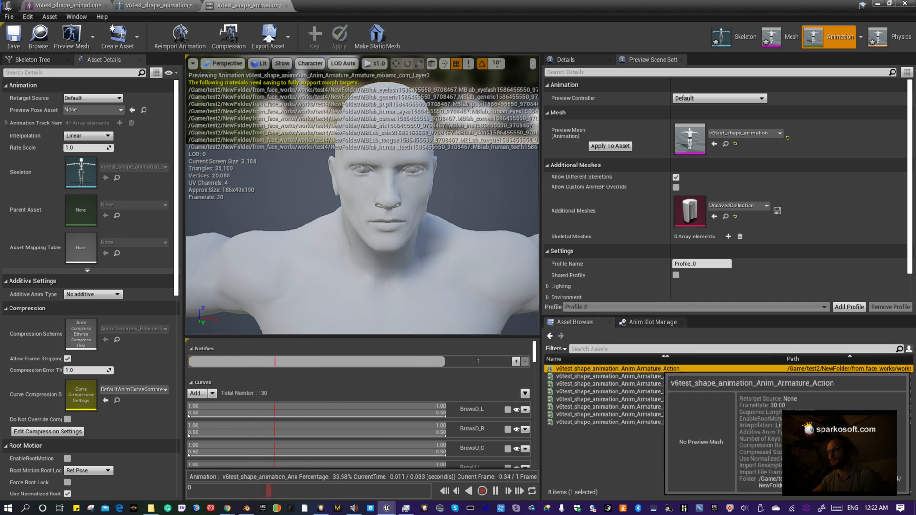
pyautogui.click(616, 369)
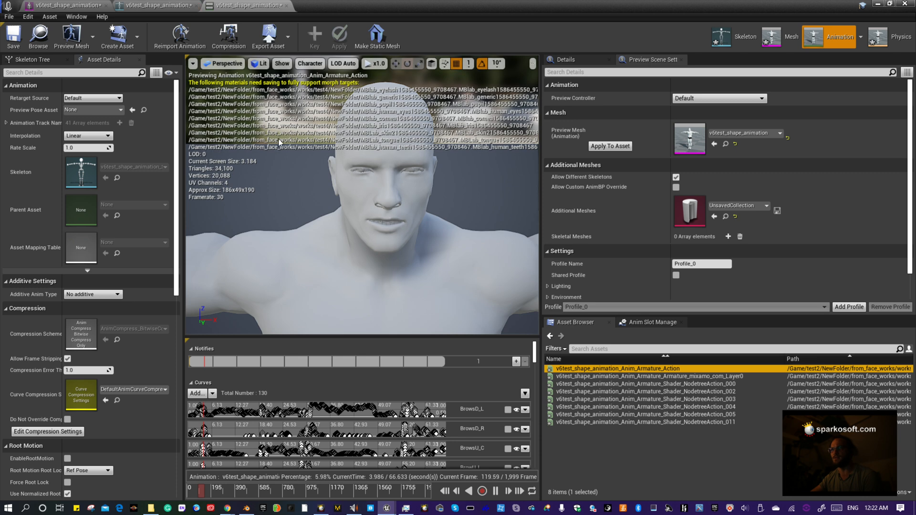
# Return to the main level editor and add a level sequence saved as NewLevelSequence3 in the Content folder.
pyautogui.click(179, 5)
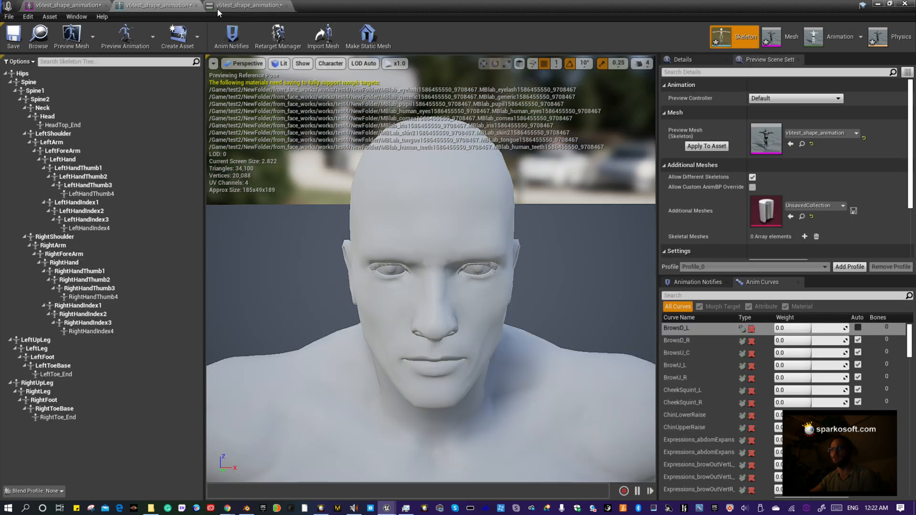
pyautogui.click(84, 5)
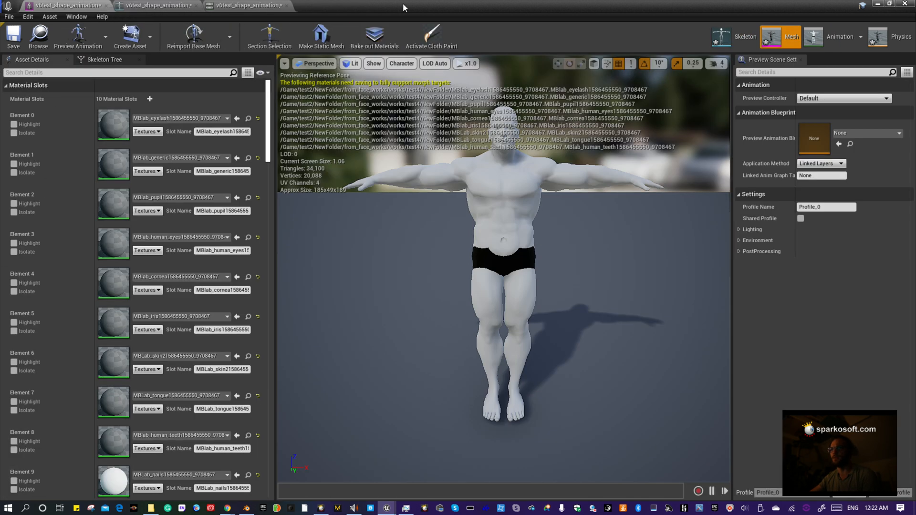
pyautogui.moveTo(403, 8); pyautogui.dragTo(433, 137)
pyautogui.click(530, 136)
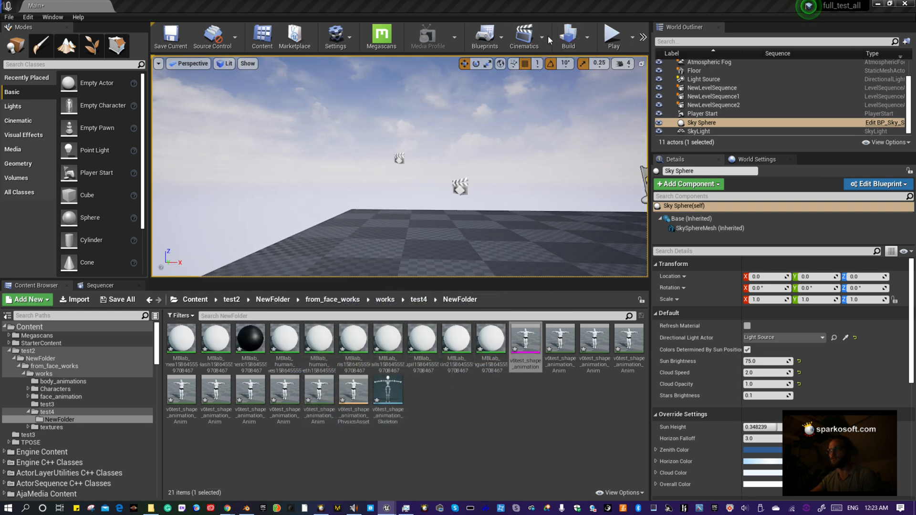
pyautogui.click(530, 37)
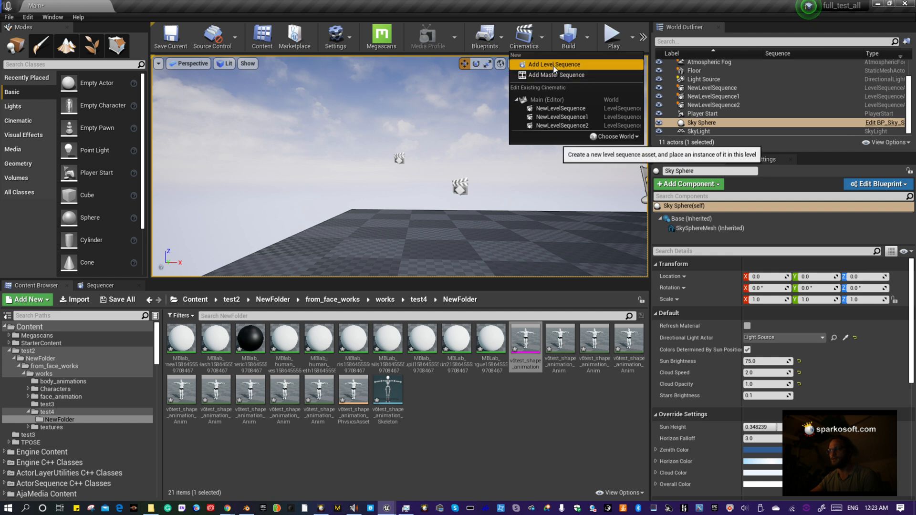
pyautogui.click(558, 67)
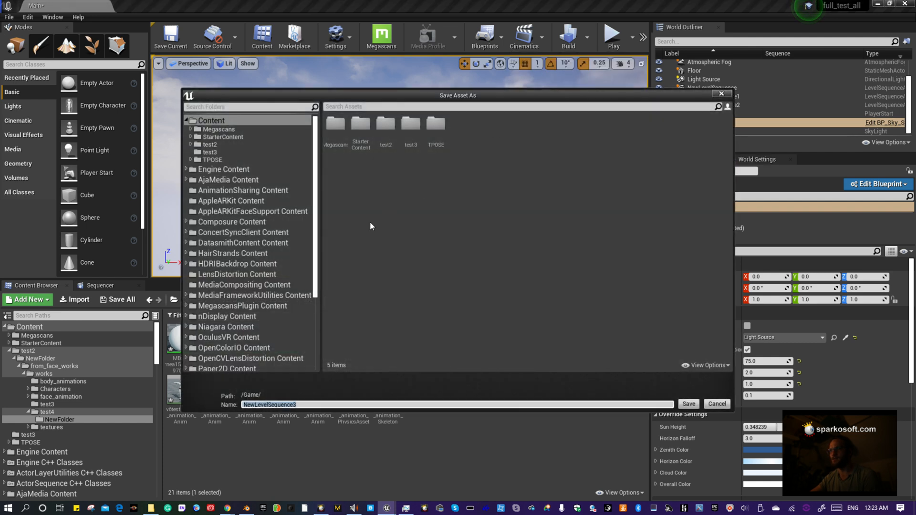
pyautogui.click(693, 406)
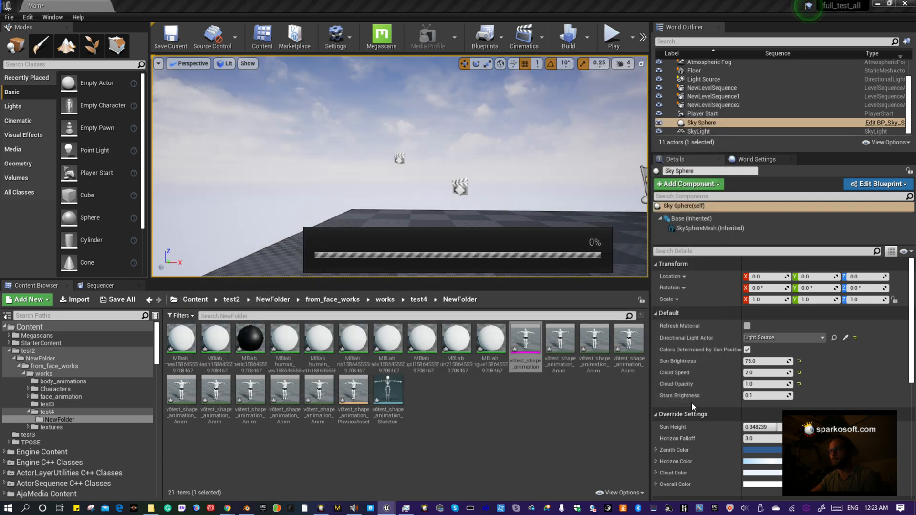
pyautogui.click(18, 313)
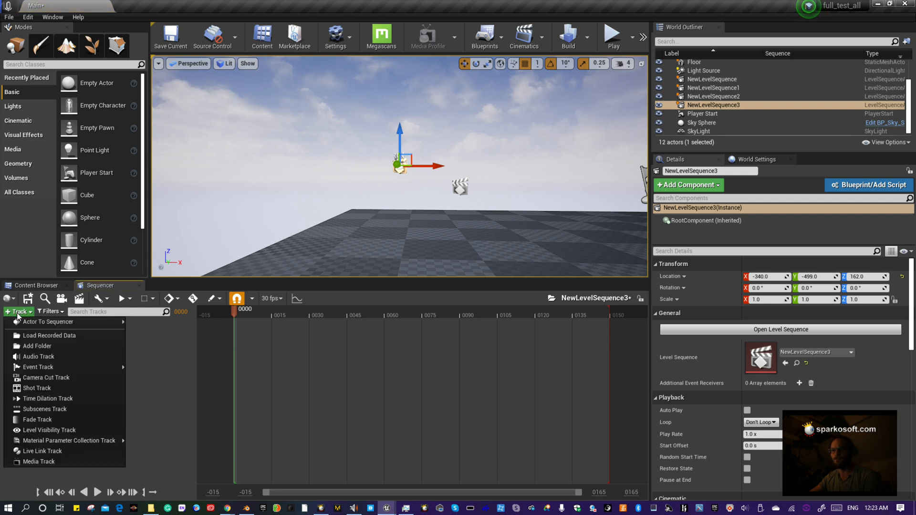
pyautogui.moveTo(71, 323)
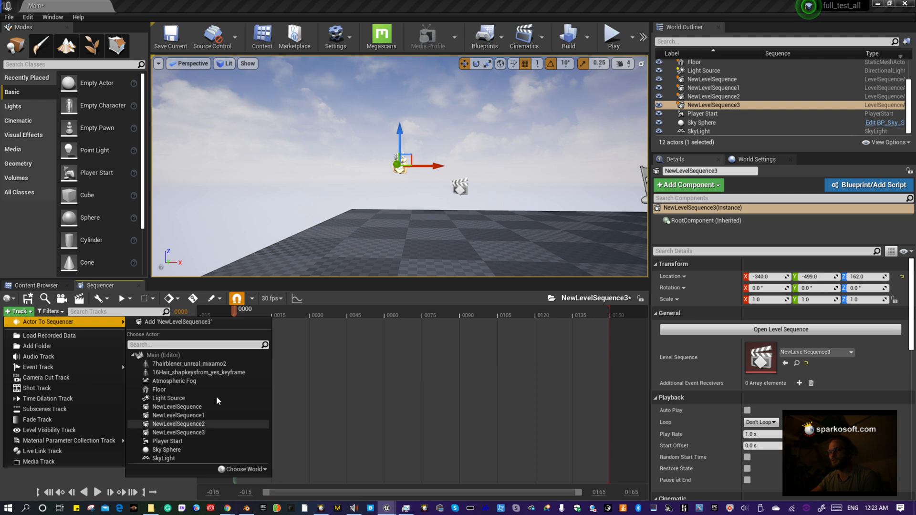
pyautogui.click(311, 290)
# Place the v6test_shape_animation skeletal mesh in the level, standing at the front of the floor.
pyautogui.click(33, 288)
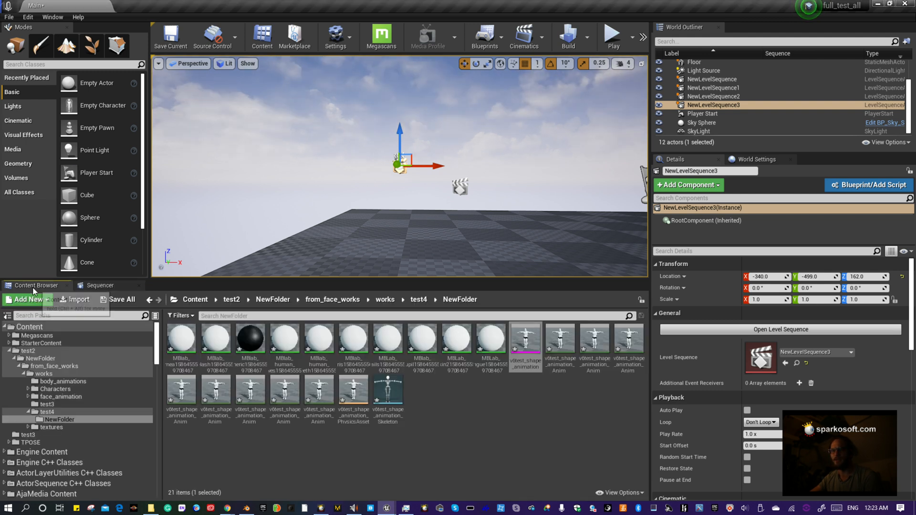
pyautogui.moveTo(525, 340); pyautogui.dragTo(424, 263)
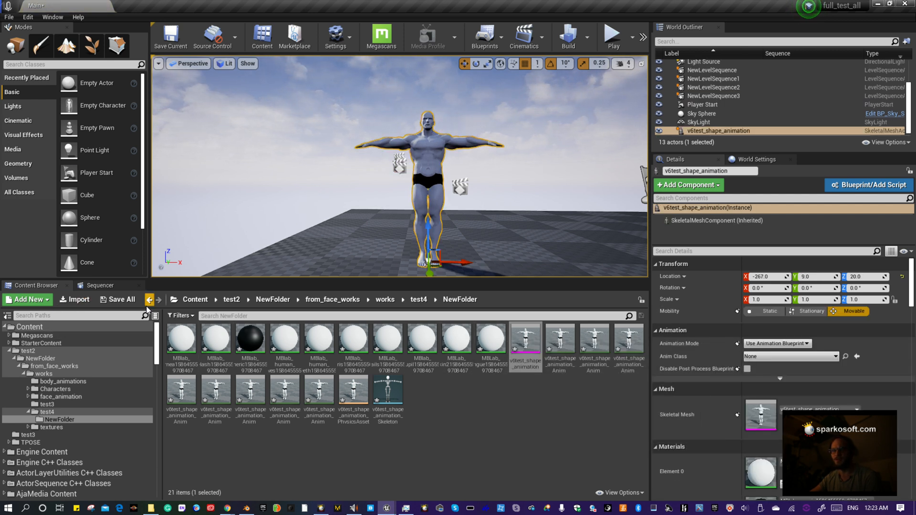
# Add the v6test_shape_animation actor to the level sequence and give it the v6test_shape_animation_Anim_Armature_Action animation.
pyautogui.click(99, 286)
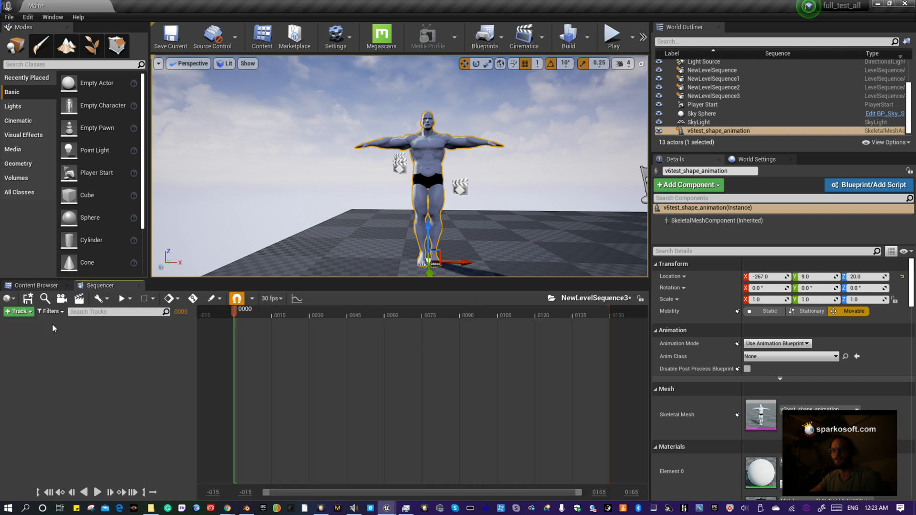
pyautogui.click(29, 312)
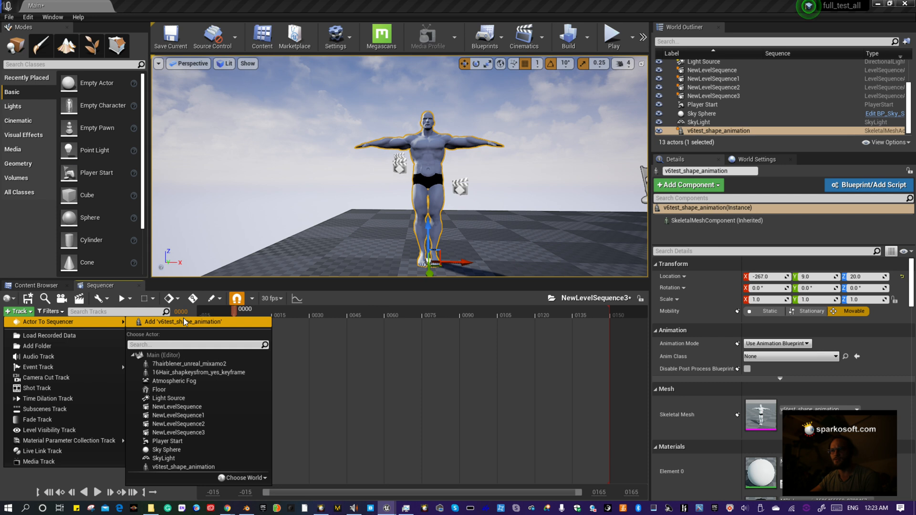
pyautogui.click(181, 323)
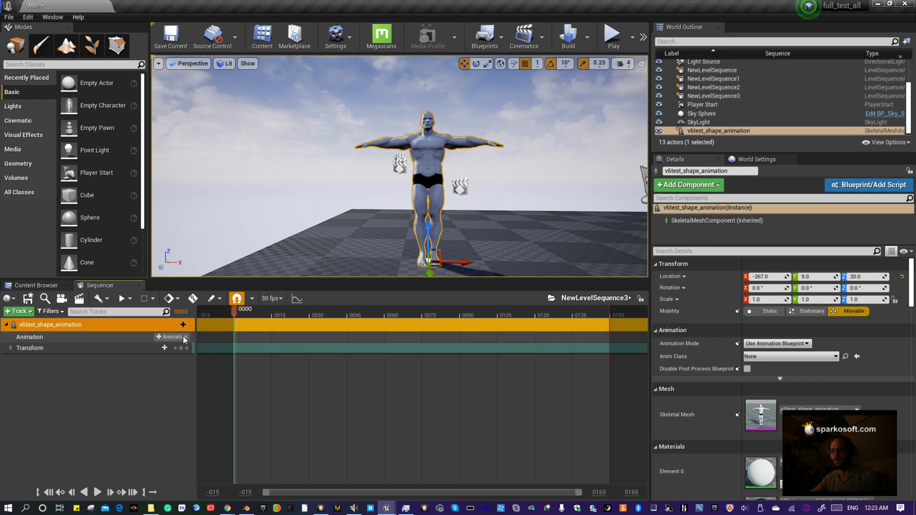
pyautogui.click(184, 339)
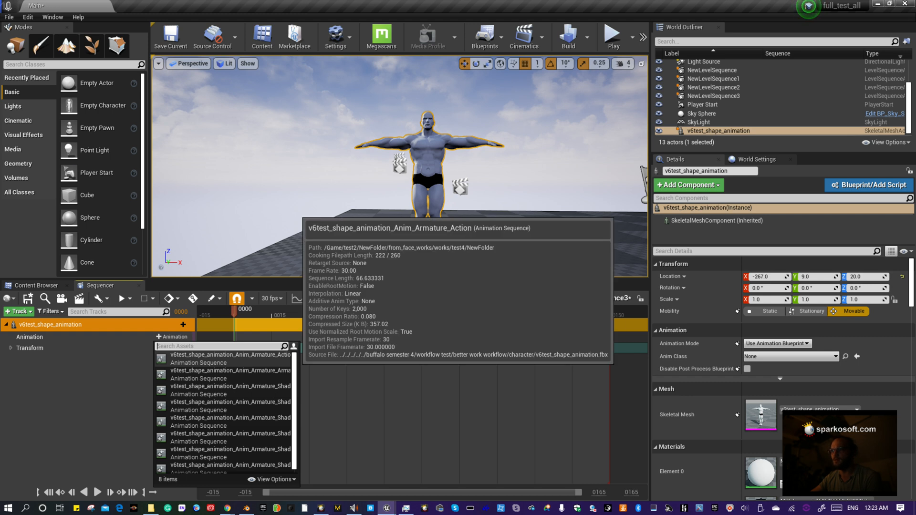
pyautogui.click(230, 358)
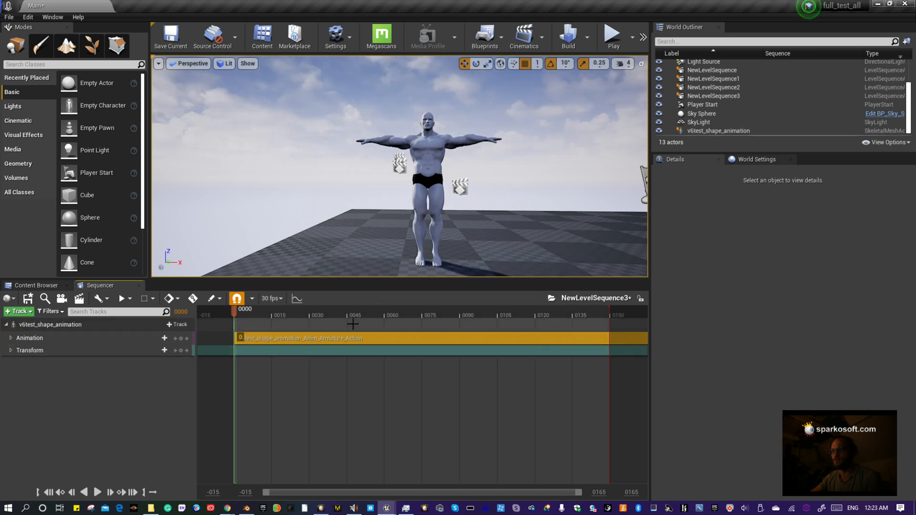
# Frame the character's head and torso and scrub the sequence to frame 56 to check the facial animation.
pyautogui.scroll(5, 466, 137)
pyautogui.moveTo(486, 138); pyautogui.dragTo(500, 114, button='middle')
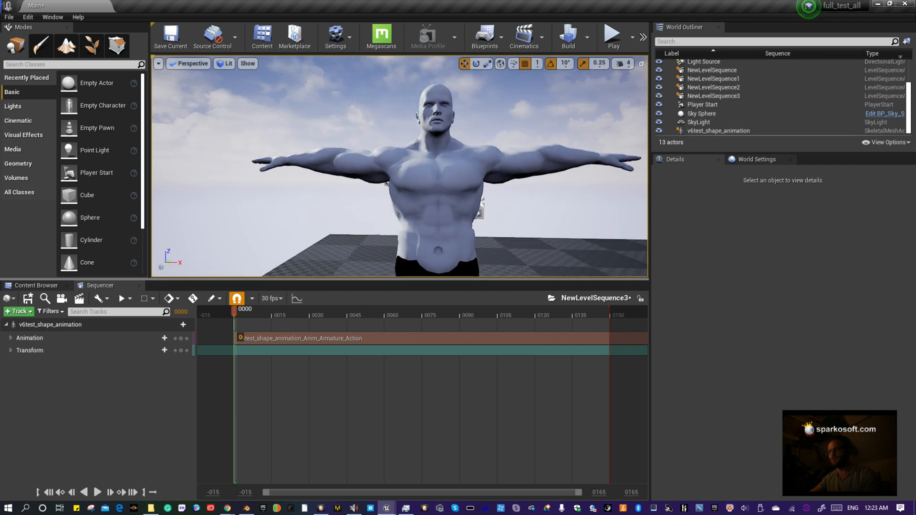
pyautogui.scroll(2, 477, 127)
pyautogui.scroll(-4, 467, 137)
pyautogui.scroll(1, 466, 143)
pyautogui.moveTo(463, 145); pyautogui.dragTo(445, 125, button='middle')
pyautogui.scroll(1, 453, 148)
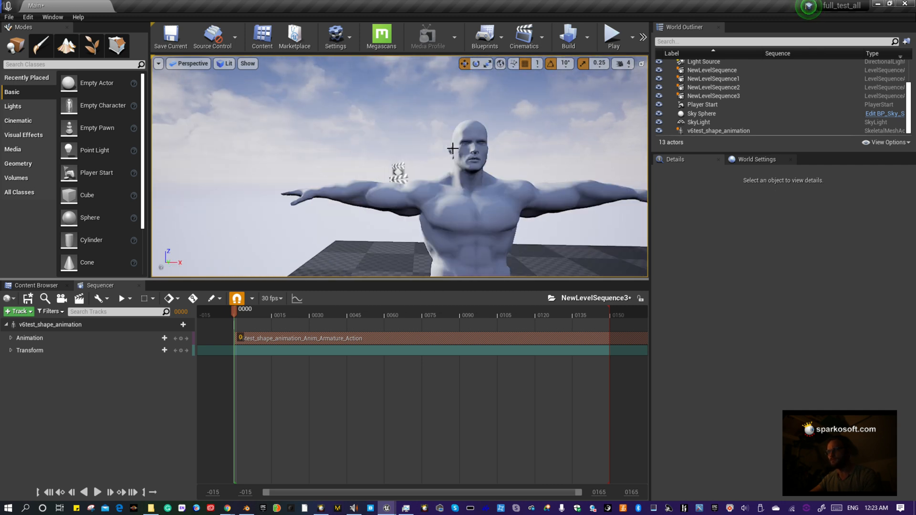
pyautogui.moveTo(235, 309); pyautogui.dragTo(380, 305)
pyautogui.scroll(2, 478, 182)
pyautogui.scroll(-2, 517, 192)
pyautogui.moveTo(534, 193); pyautogui.dragTo(518, 139, button='middle')
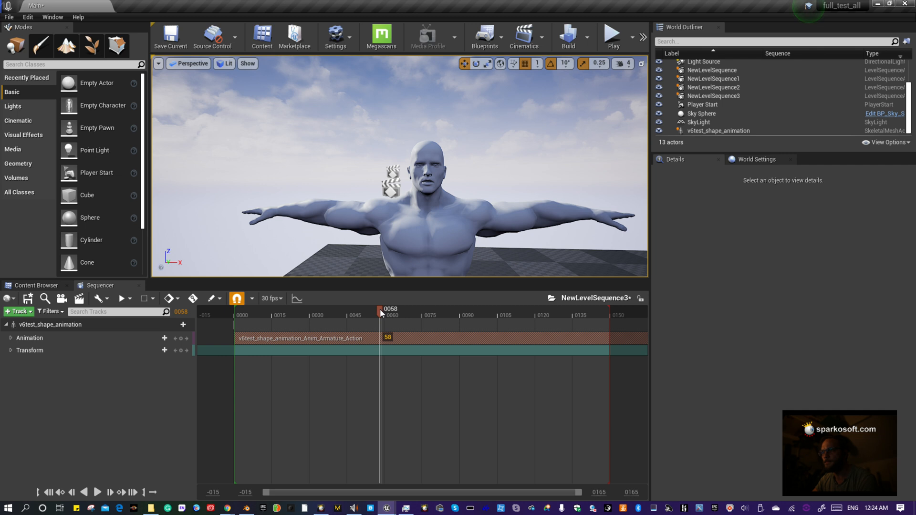
pyautogui.moveTo(380, 310)
pyautogui.mouseDown()
pyautogui.moveTo(524, 310)
pyautogui.moveTo(374, 308)
pyautogui.mouseUp()
# Set the sequence's working range end to 2000 and extend the visible and playback ranges to the end.
pyautogui.click(632, 492)
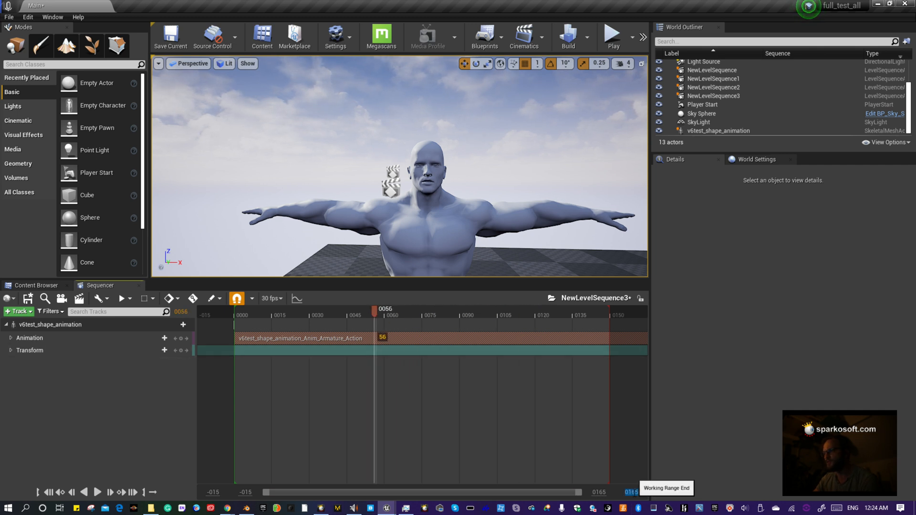
pyautogui.press('Return')
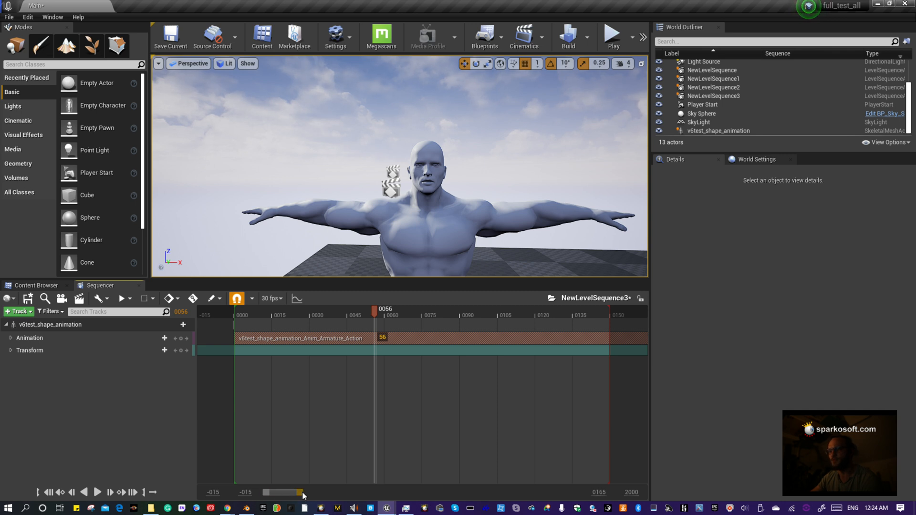
pyautogui.moveTo(303, 493); pyautogui.dragTo(582, 492)
pyautogui.moveTo(233, 315); pyautogui.dragTo(895, 290)
# Scrub through the extended sequence and play it to frame 759 to check the facial animation.
pyautogui.moveTo(220, 316); pyautogui.dragTo(416, 330)
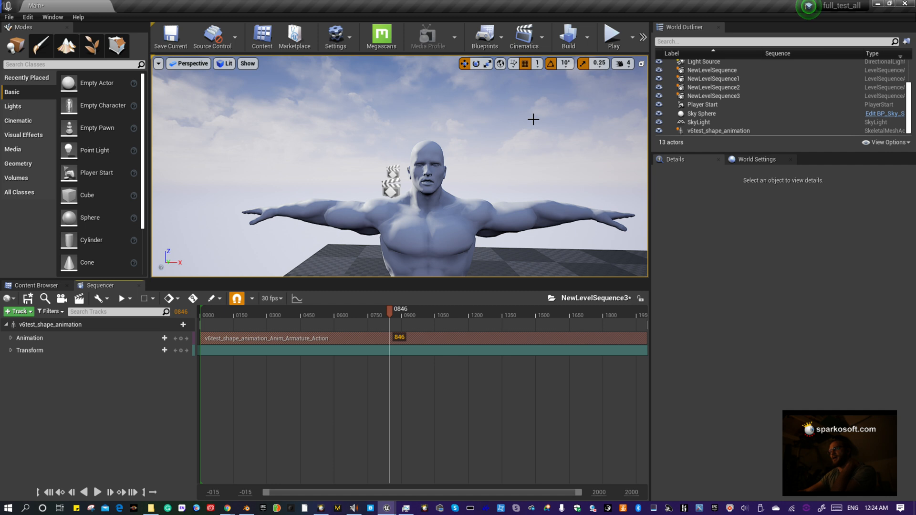
pyautogui.moveTo(414, 306); pyautogui.dragTo(342, 310)
pyautogui.press('space')
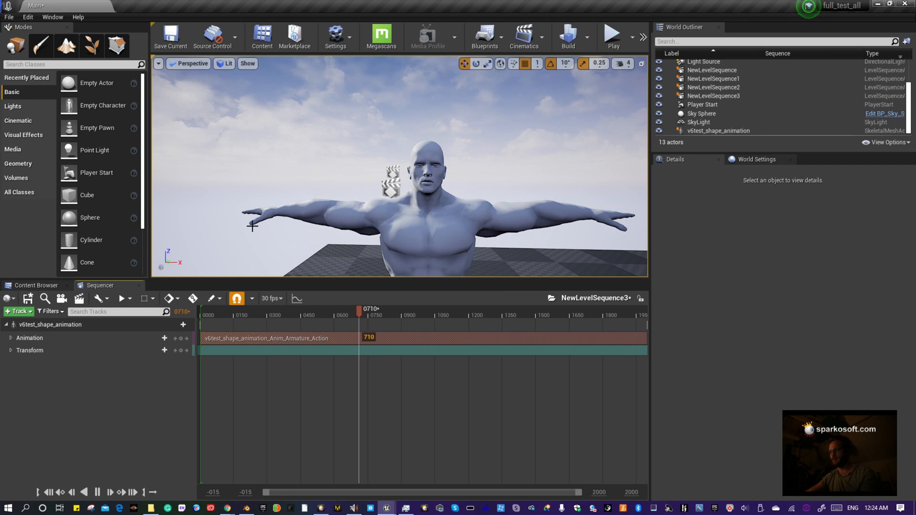
pyautogui.press('space')
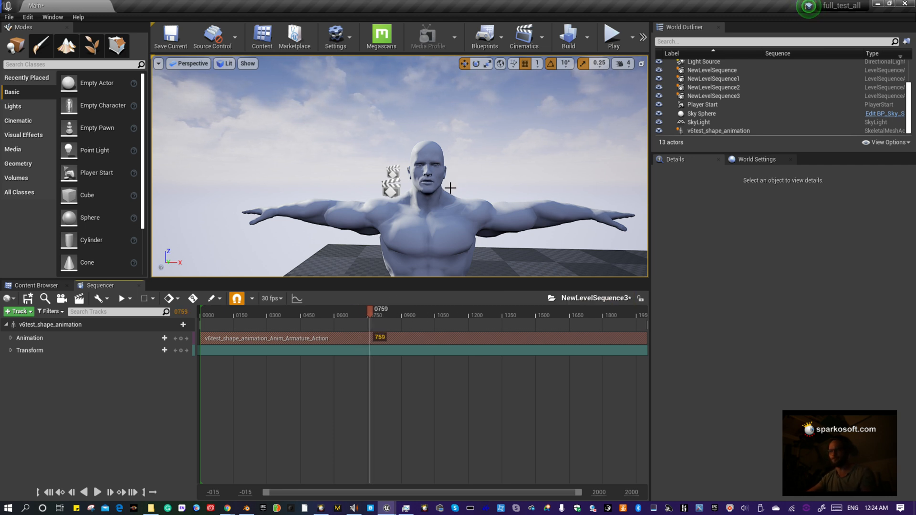